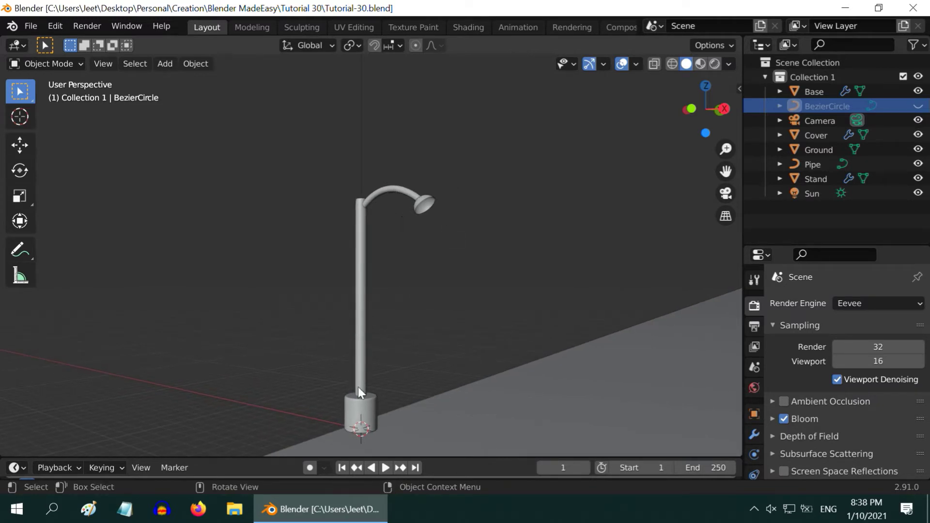
Snap the 3D cursor to the street lamp's Cover head.
{"action": "left_click", "coordinate": [426, 206]}
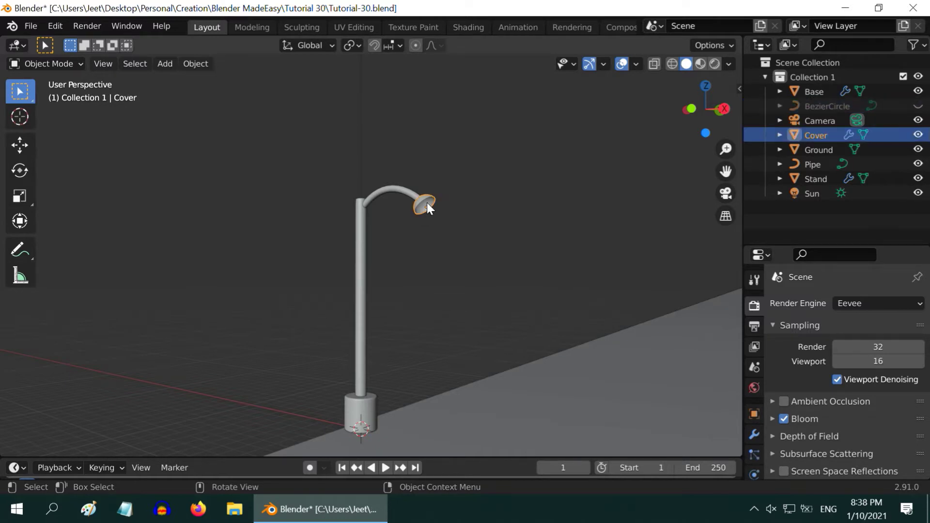
{"action": "left_click", "coordinate": [193, 68]}
{"action": "mouse_move", "coordinate": [220, 152]}
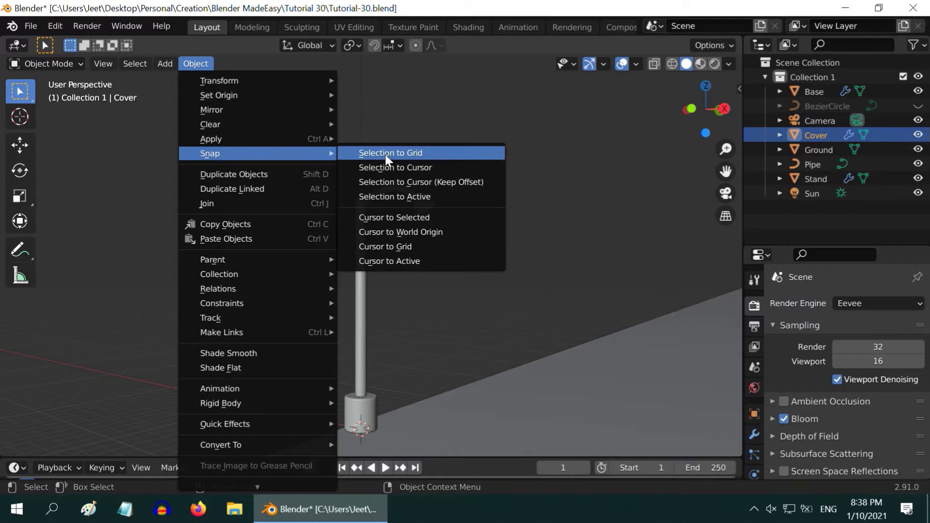
{"action": "left_click", "coordinate": [432, 217]}
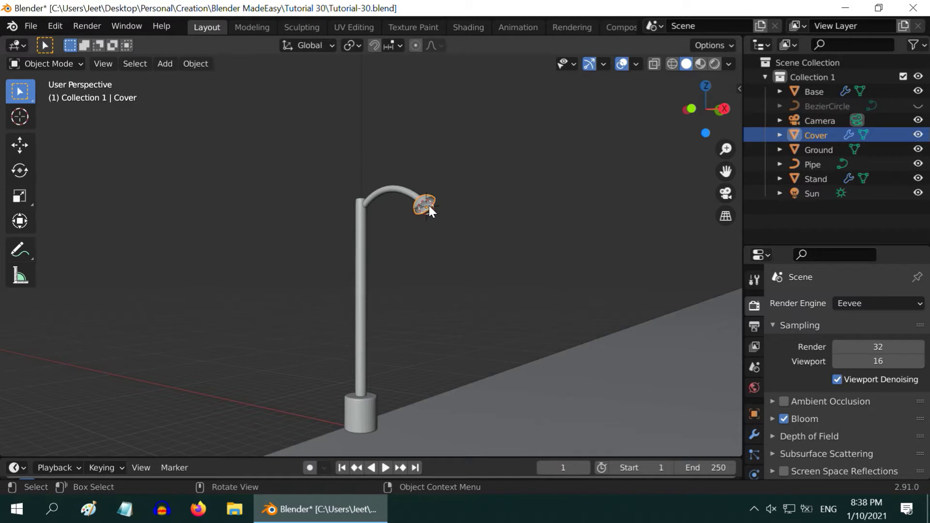
Add a UV Sphere at the lamp head, scale it to 0.6, and nudge it up along Z.
{"action": "left_click", "coordinate": [165, 65]}
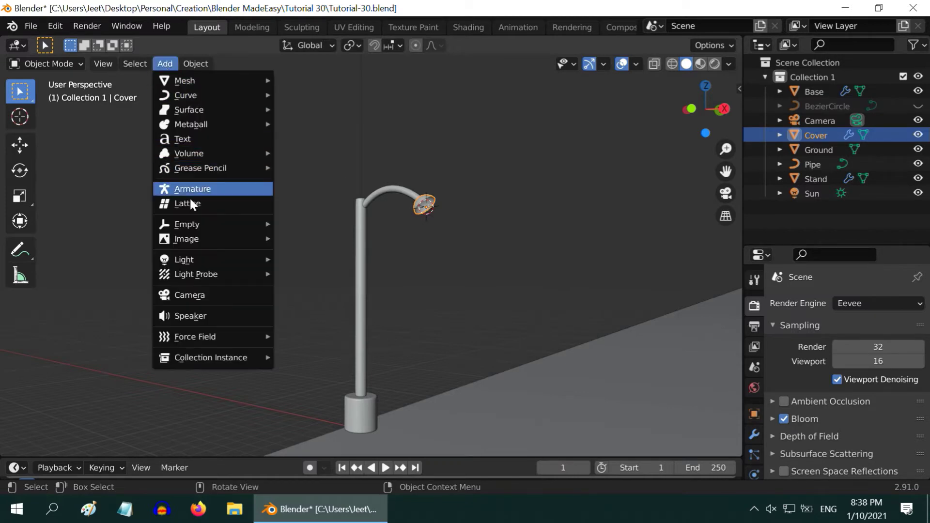
{"action": "mouse_move", "coordinate": [195, 259]}
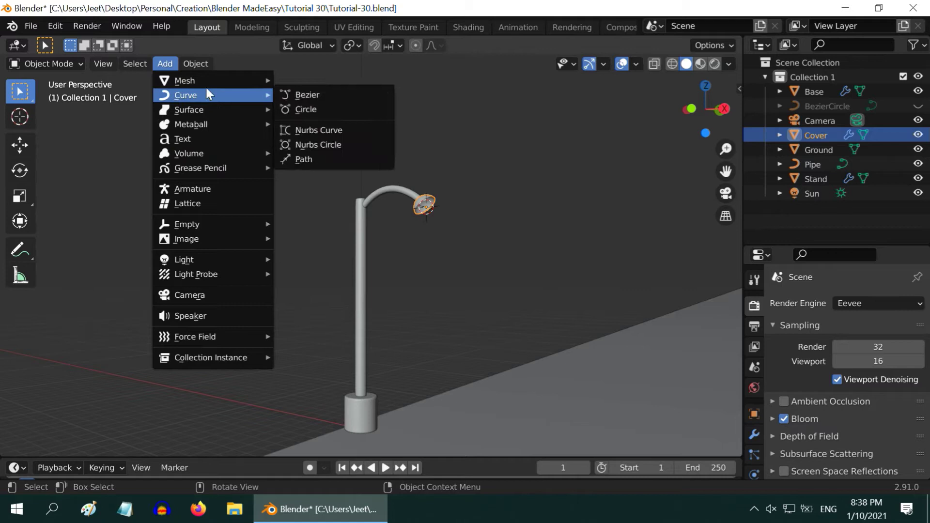
{"action": "mouse_move", "coordinate": [205, 83]}
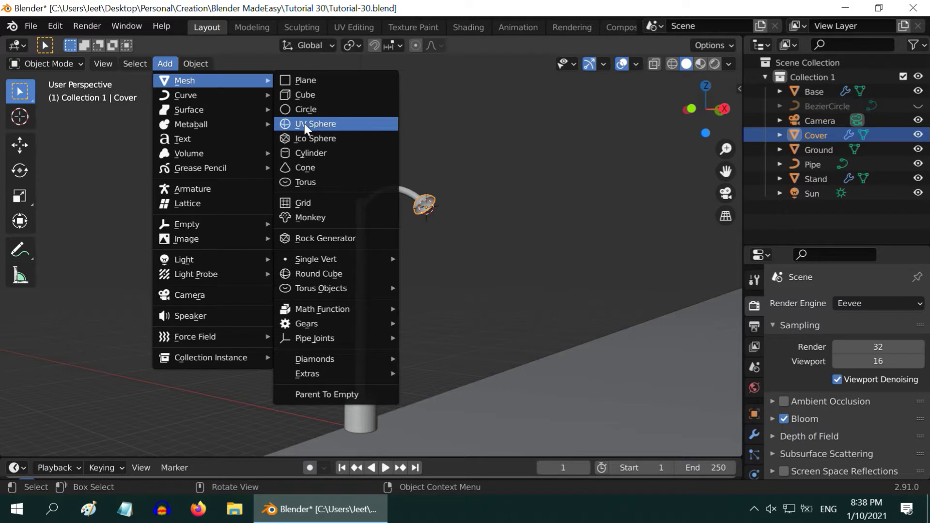
{"action": "left_click", "coordinate": [325, 124]}
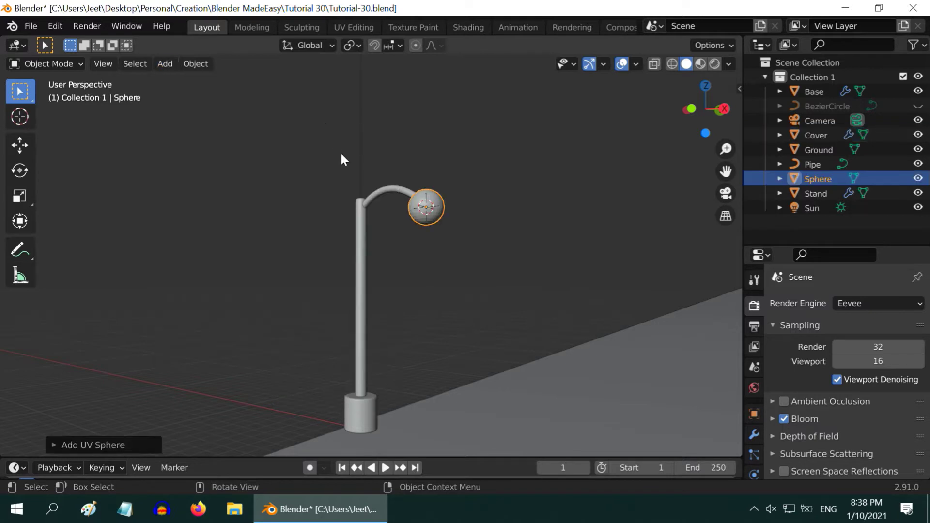
{"action": "type", "text": "s.6"}
{"action": "key", "text": "Return"}
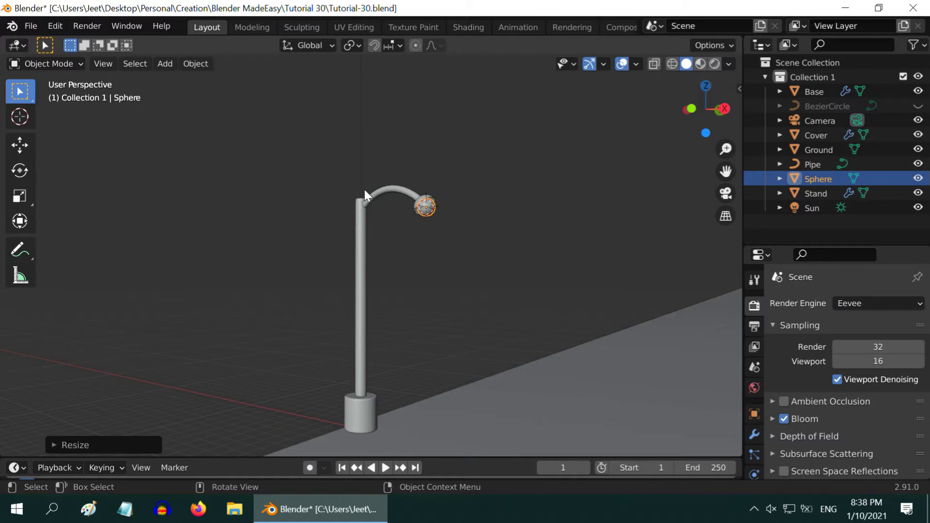
{"action": "left_click", "coordinate": [23, 150]}
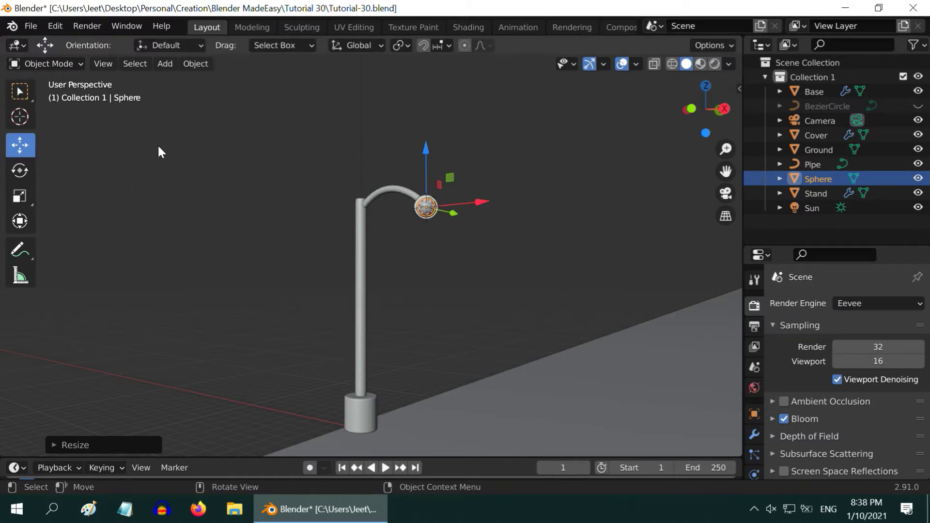
{"action": "left_click_drag", "start_coordinate": [426, 149], "coordinate": [426, 145]}
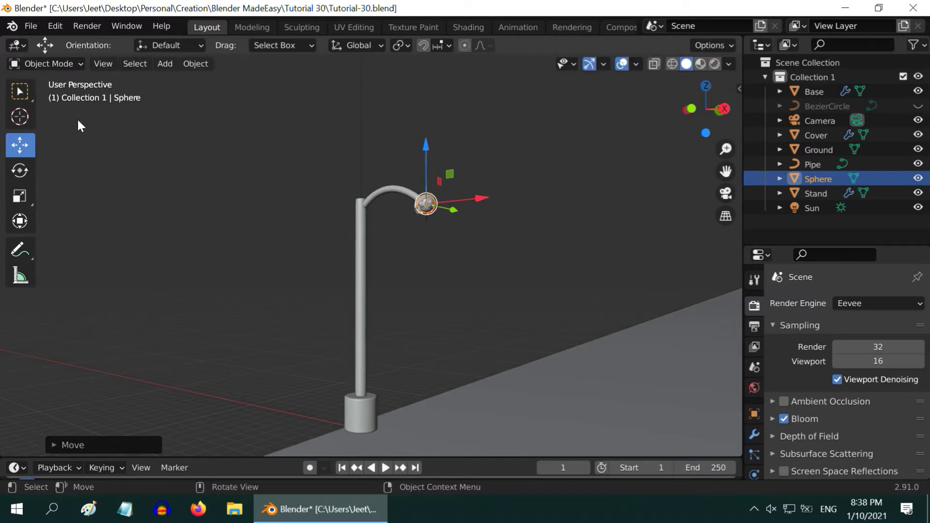
Give the sphere a new material with an Emission shader at strength 50.
{"action": "left_click", "coordinate": [20, 90]}
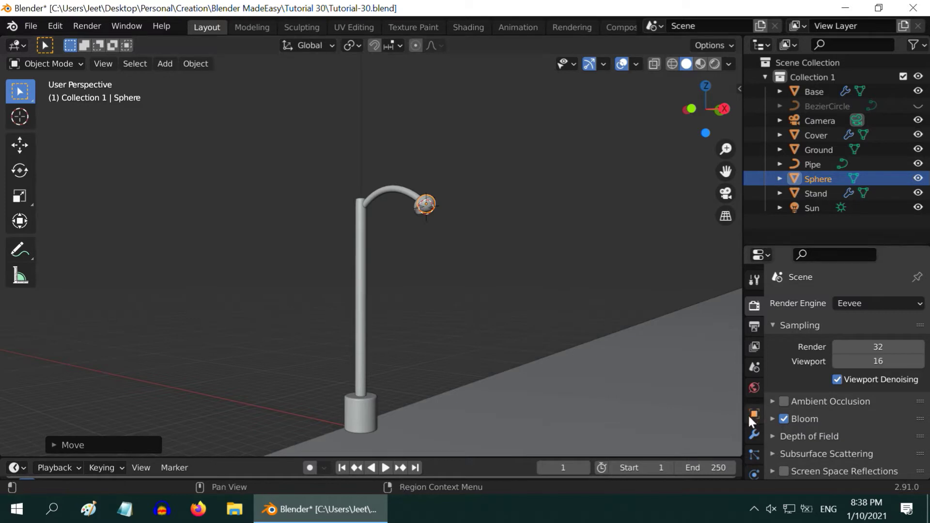
{"action": "scroll", "coordinate": [748, 414], "scroll_direction": "down", "scroll_amount": 5}
{"action": "left_click", "coordinate": [752, 436]}
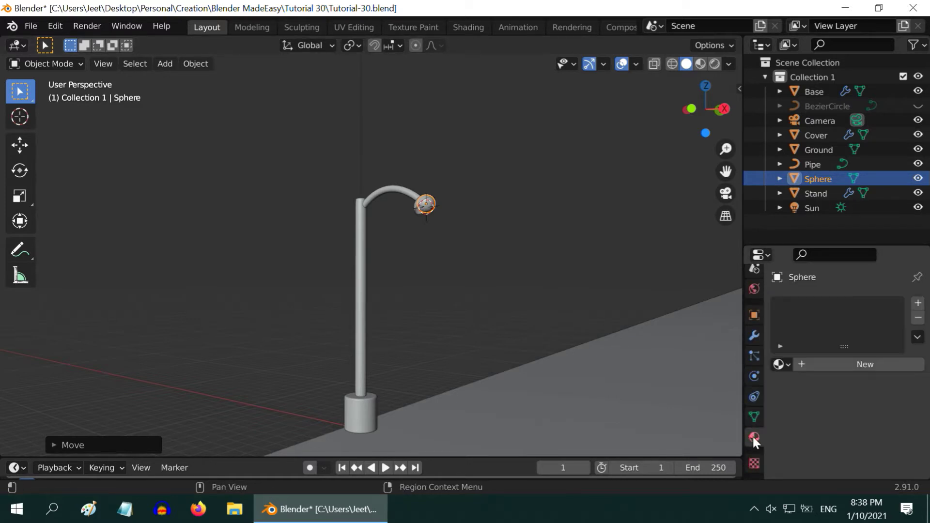
{"action": "left_click", "coordinate": [853, 364]}
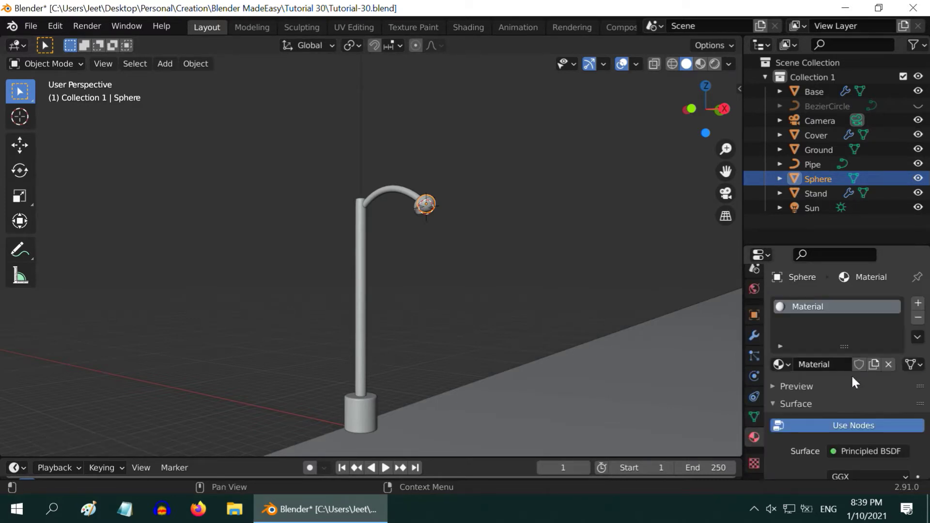
{"action": "scroll", "coordinate": [868, 438], "scroll_direction": "down", "scroll_amount": 2}
{"action": "left_click", "coordinate": [871, 413]}
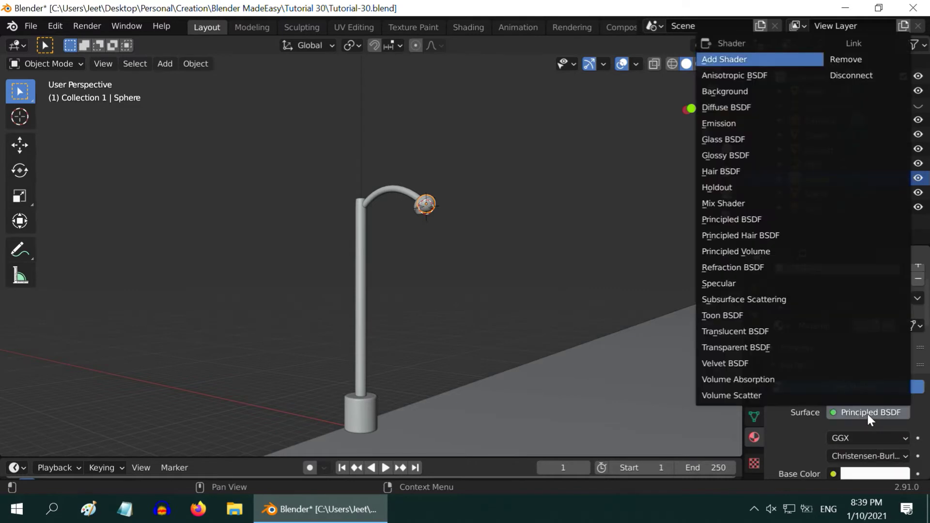
{"action": "left_click", "coordinate": [759, 124]}
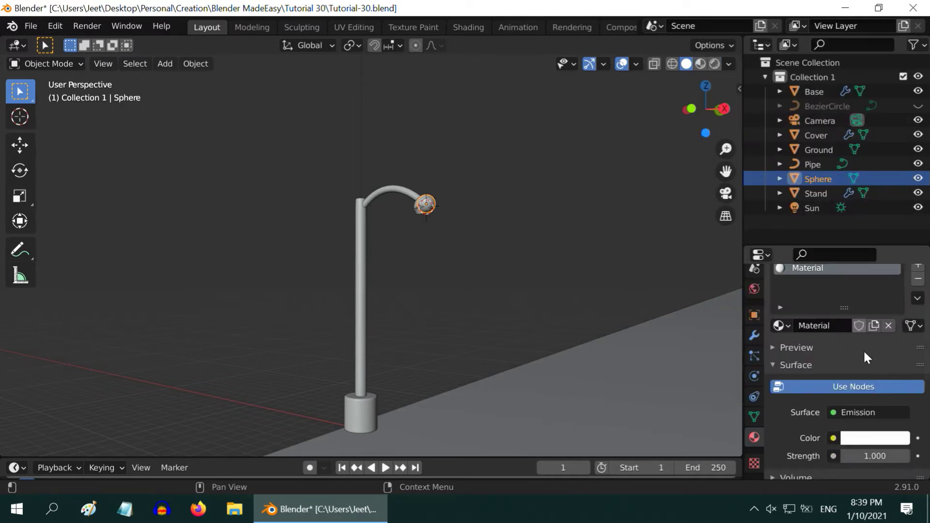
{"action": "left_click", "coordinate": [875, 456]}
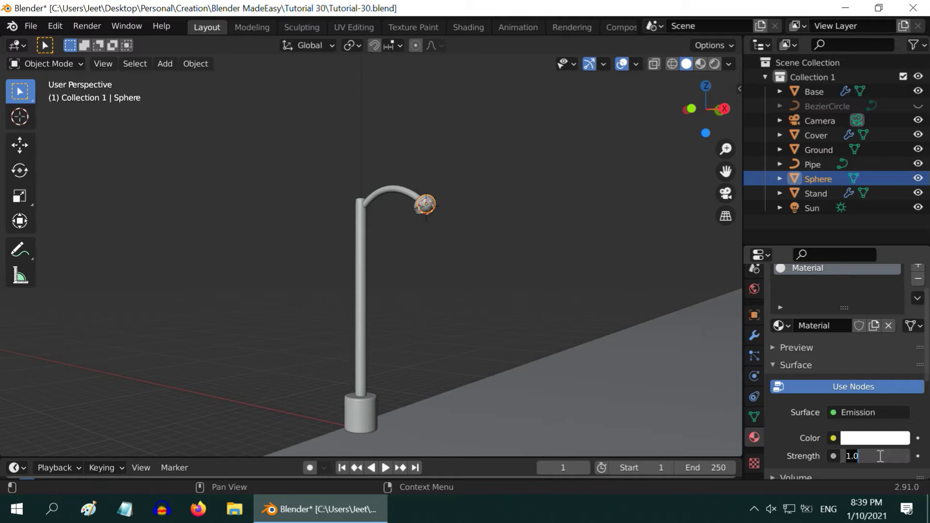
{"action": "type", "text": "50"}
{"action": "key", "text": "Return"}
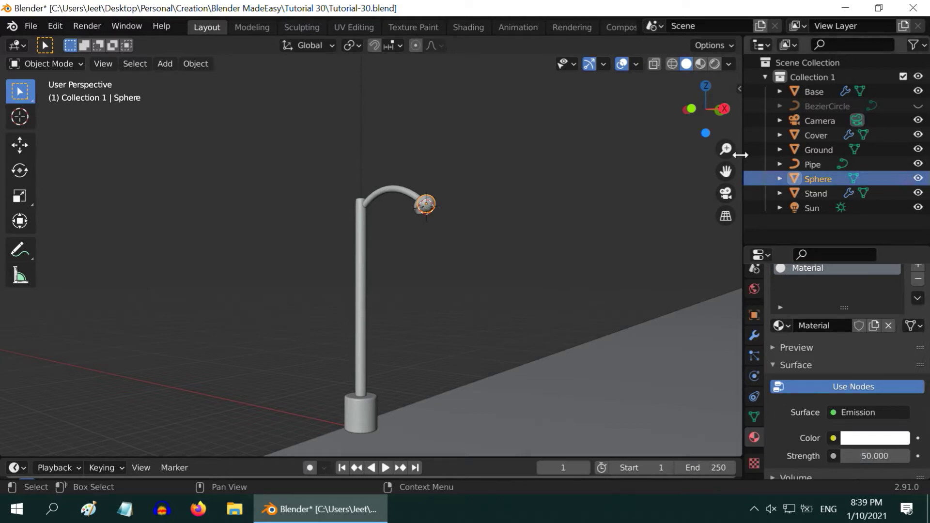
Switch the viewport to Rendered shading, then create Collection 2 and move the Sphere into it.
{"action": "left_click", "coordinate": [716, 65]}
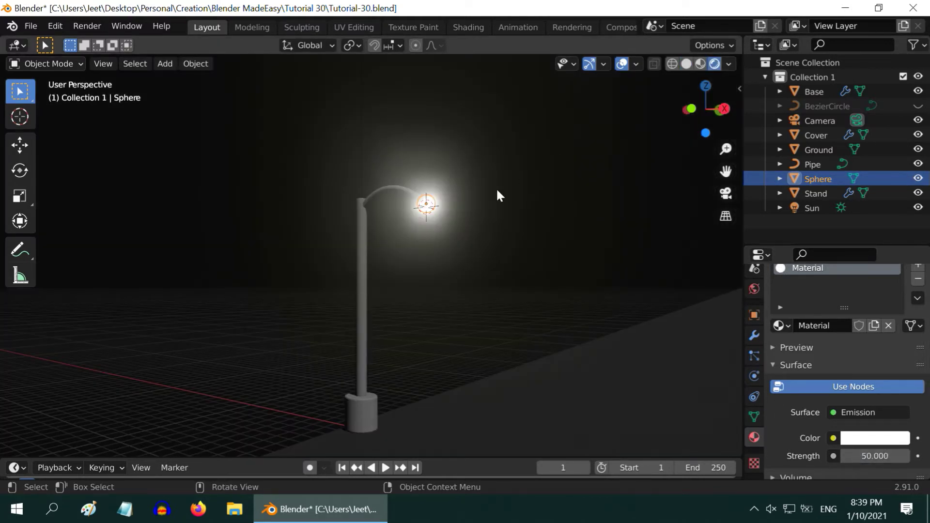
{"action": "scroll", "coordinate": [492, 225], "scroll_direction": "down", "scroll_amount": 4}
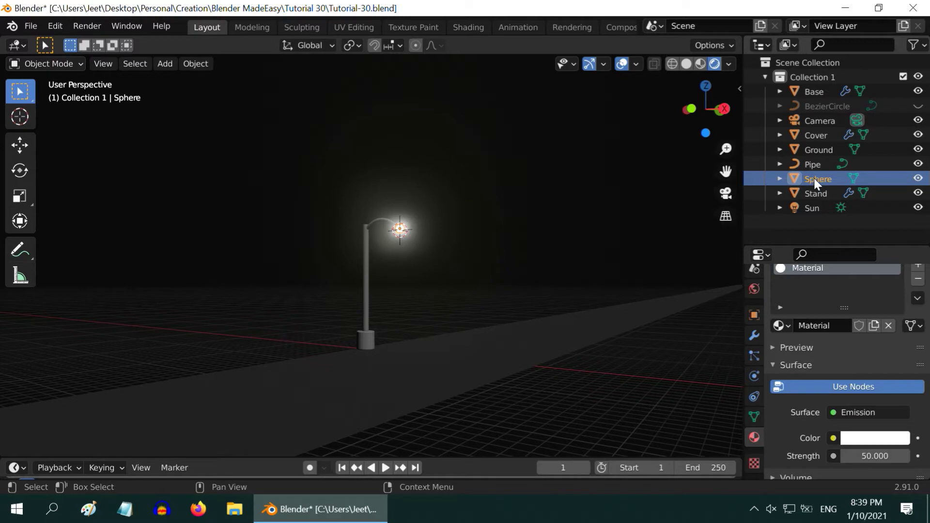
{"action": "left_click_drag", "start_coordinate": [742, 191], "coordinate": [723, 193]}
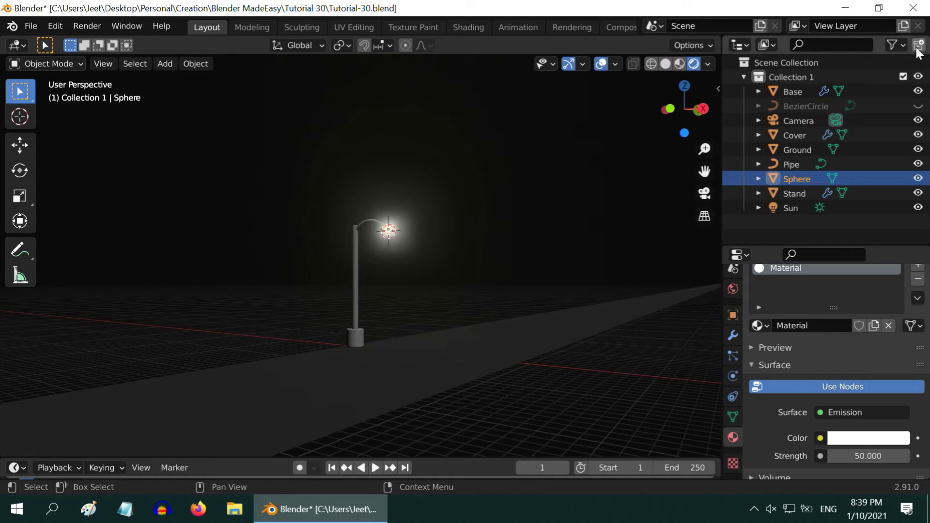
{"action": "left_click", "coordinate": [918, 46]}
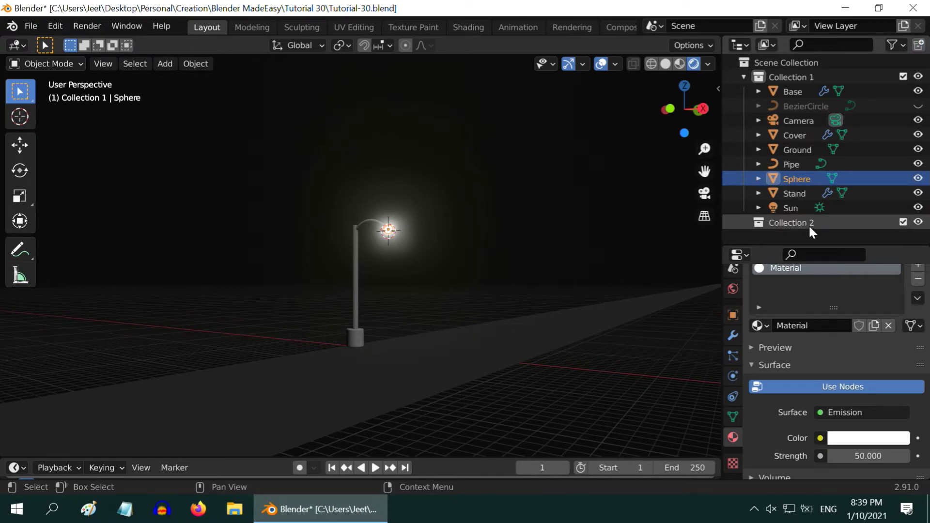
{"action": "left_click_drag", "start_coordinate": [805, 181], "coordinate": [807, 219]}
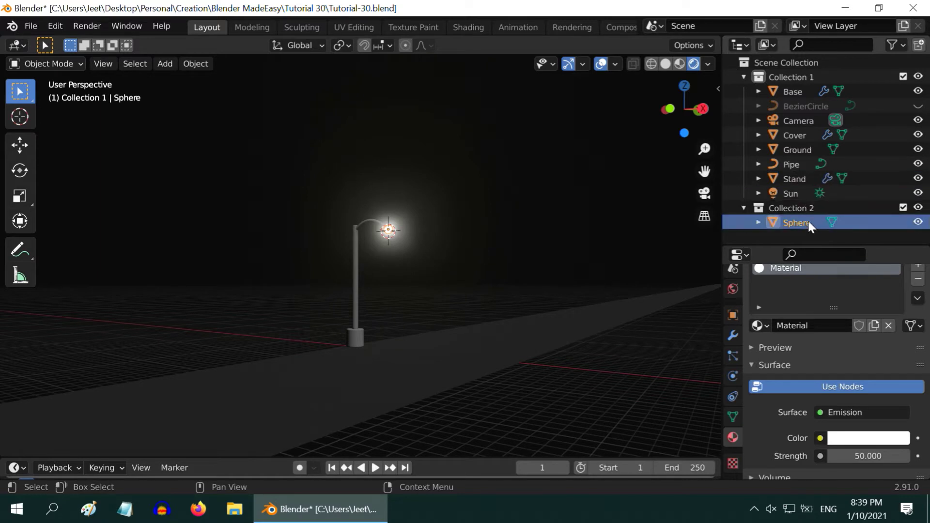
{"action": "left_click", "coordinate": [744, 77]}
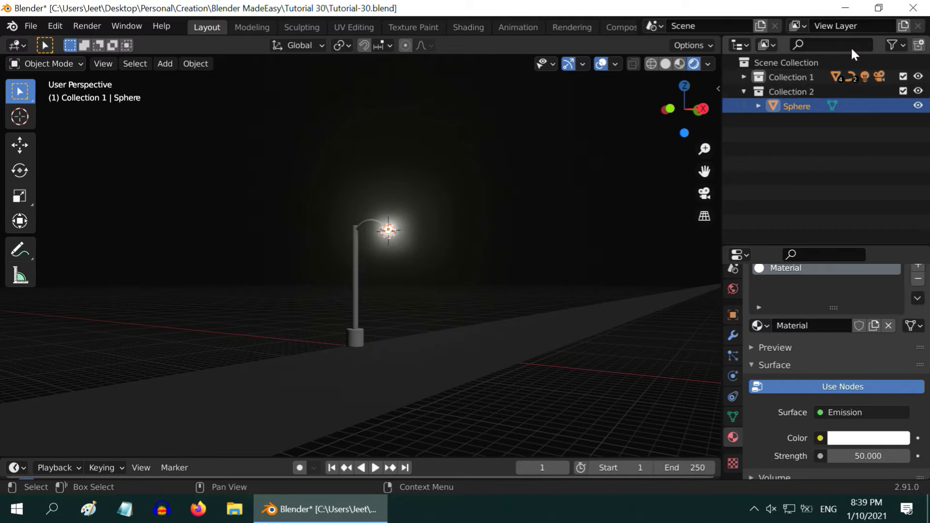
Exclude Collection 2 from the main view layer and add a new view layer named 'Glare Layer'.
{"action": "left_click", "coordinate": [903, 91]}
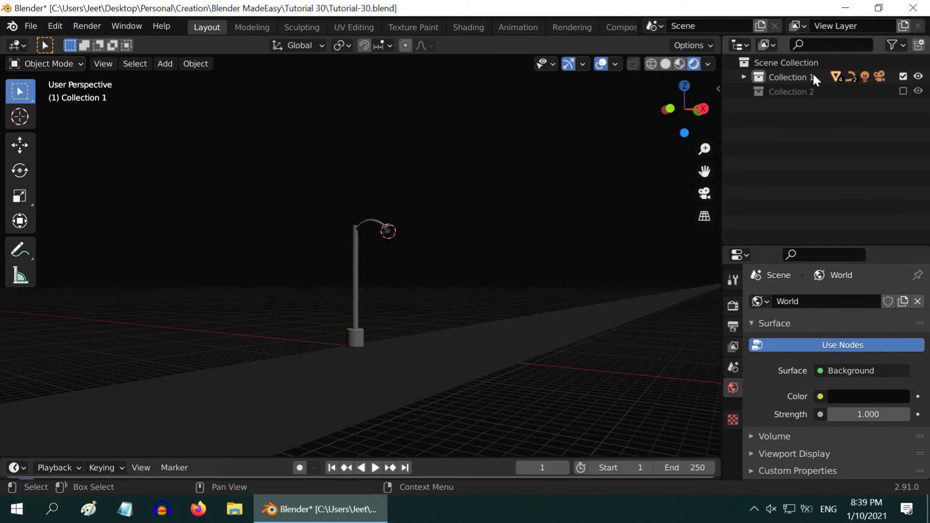
{"action": "left_click", "coordinate": [904, 25]}
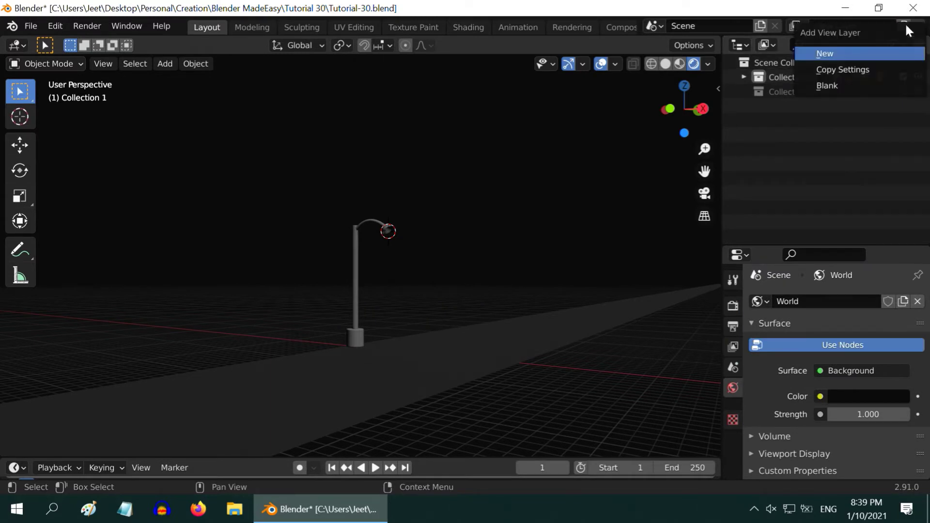
{"action": "left_click", "coordinate": [840, 56]}
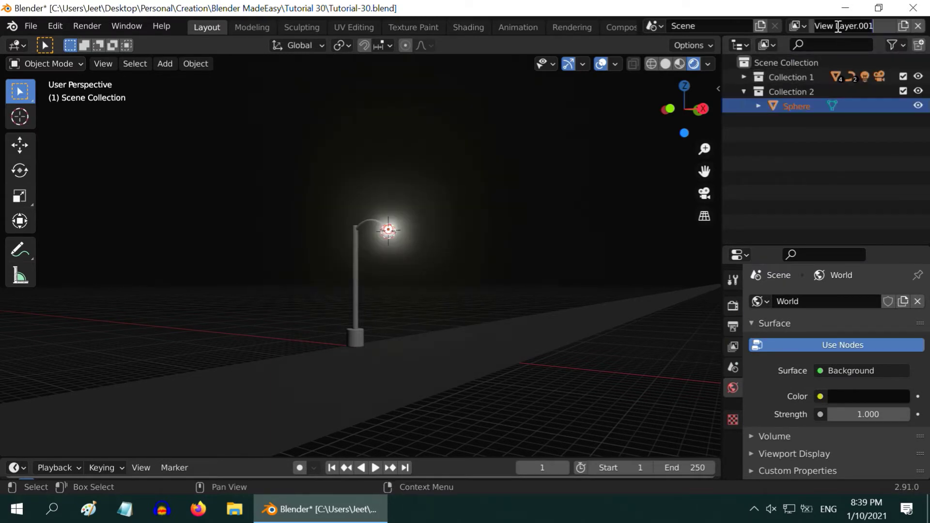
{"action": "key", "text": "ctrl+a"}
{"action": "type", "text": "Glare Layer"}
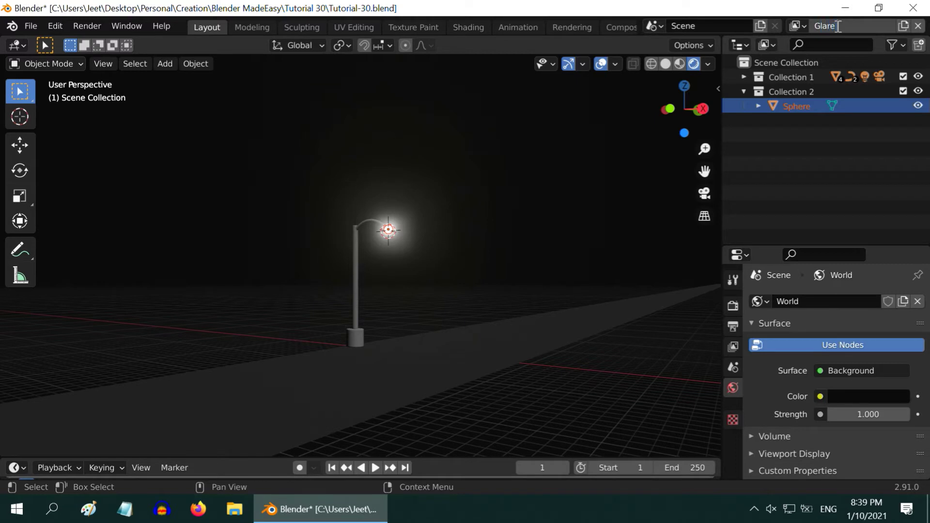
{"action": "key", "text": "Return"}
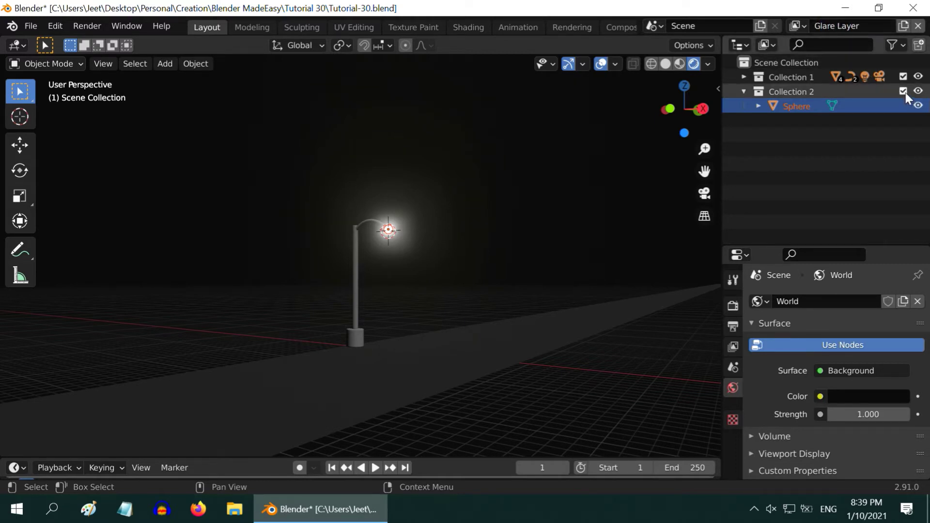
Exclude Collection 1 from the Glare Layer, keeping Glare Layer active.
{"action": "left_click", "coordinate": [903, 76]}
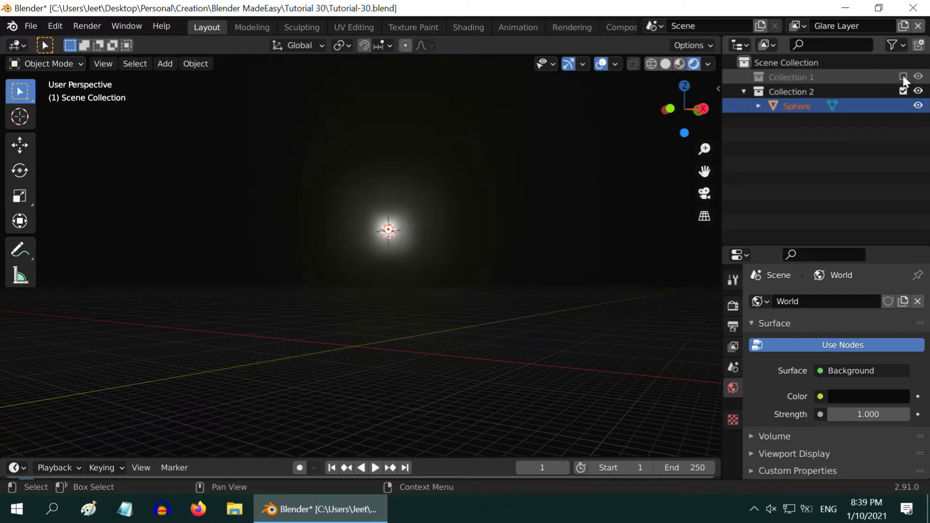
{"action": "left_click", "coordinate": [797, 25]}
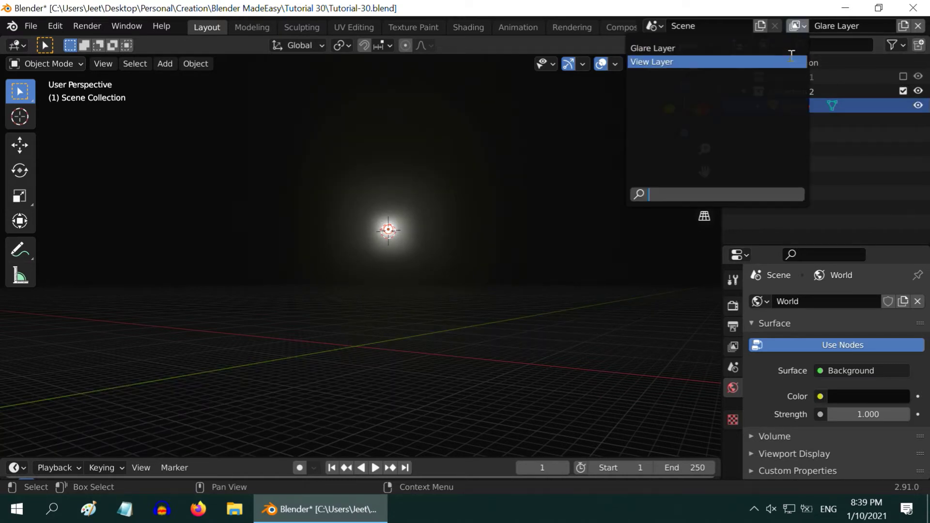
{"action": "left_click", "coordinate": [803, 25]}
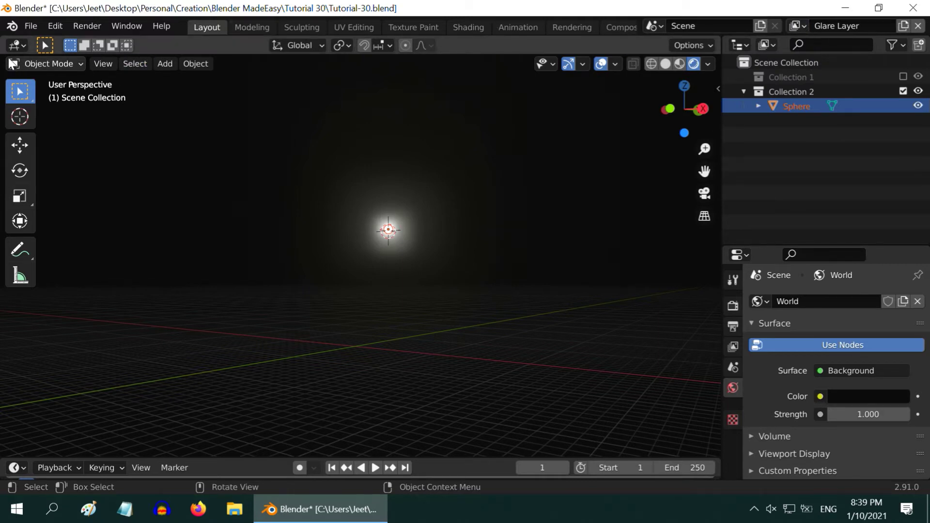
Switch the editor to the Compositor and spread out the Composite and Render Layers nodes.
{"action": "left_click", "coordinate": [19, 47]}
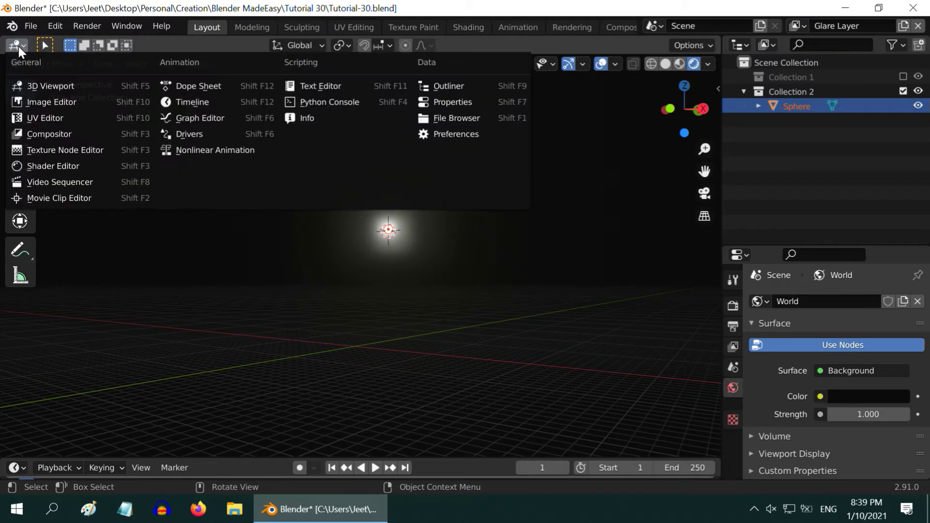
{"action": "left_click", "coordinate": [48, 133]}
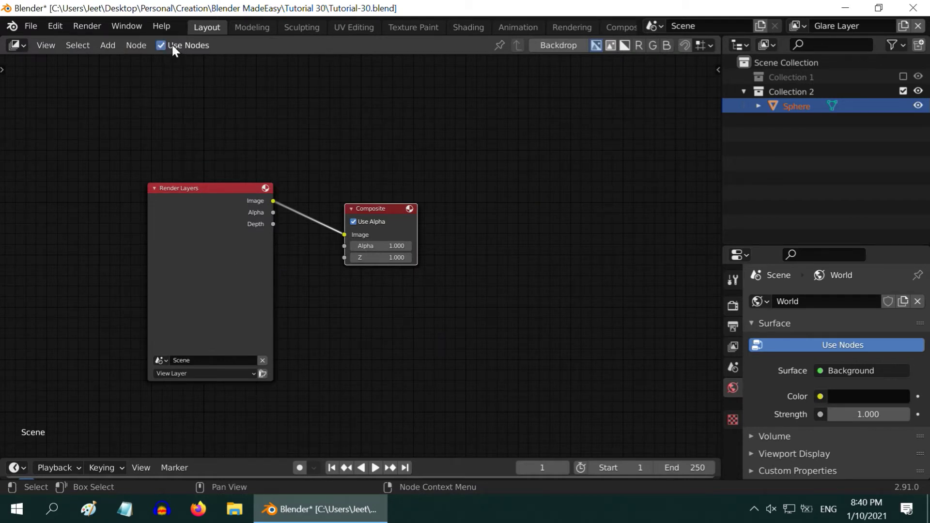
{"action": "left_click_drag", "start_coordinate": [377, 208], "coordinate": [667, 212]}
{"action": "left_click_drag", "start_coordinate": [229, 194], "coordinate": [388, 247]}
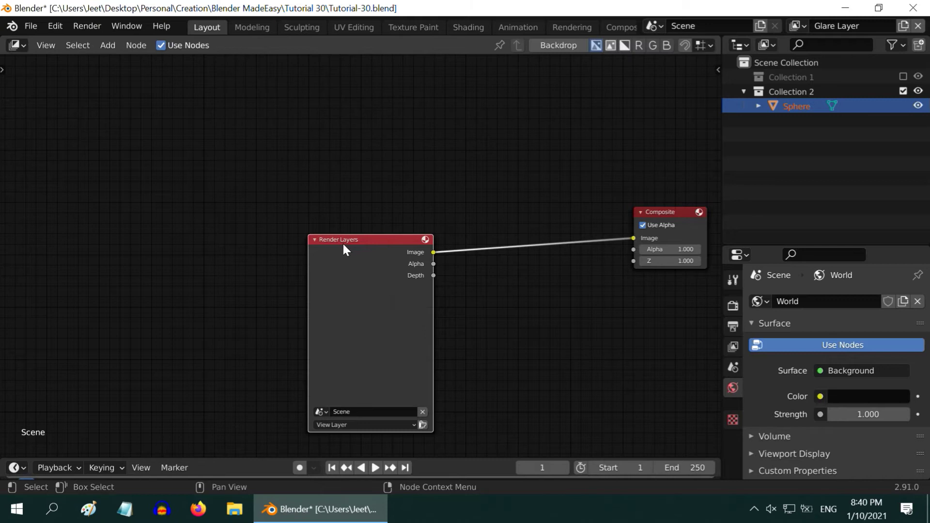
{"action": "left_click", "coordinate": [373, 425]}
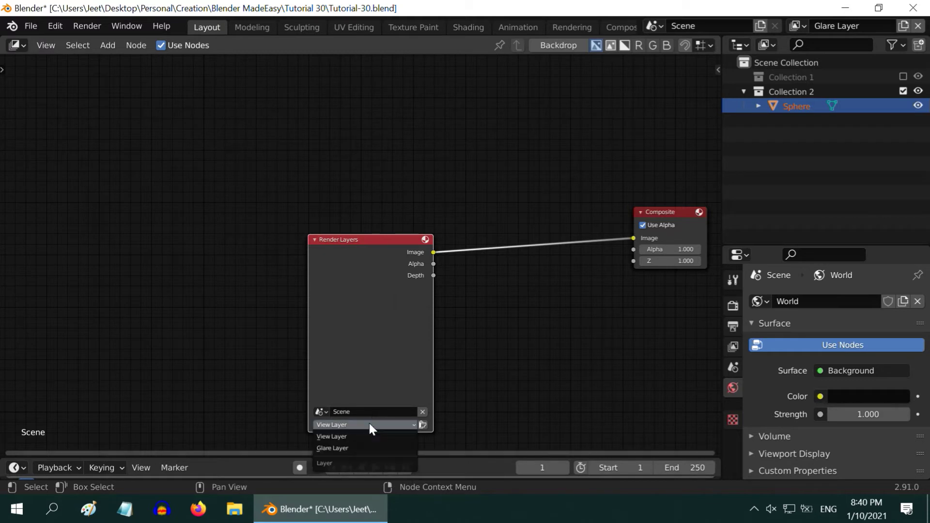
Add a second Render Layers node reading Glare Layer and collapse both nodes' previews.
{"action": "left_click", "coordinate": [108, 46]}
{"action": "mouse_move", "coordinate": [124, 83]}
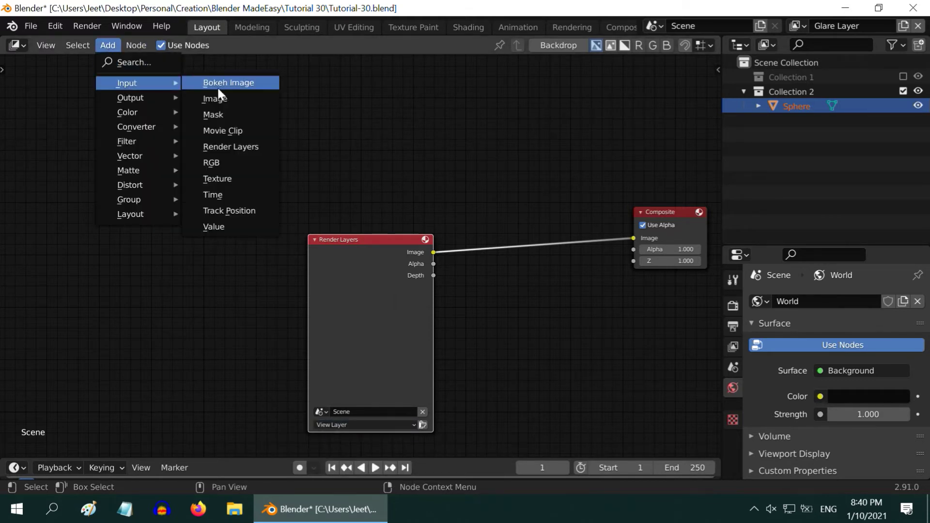
{"action": "left_click", "coordinate": [245, 149]}
{"action": "left_click", "coordinate": [35, 79]}
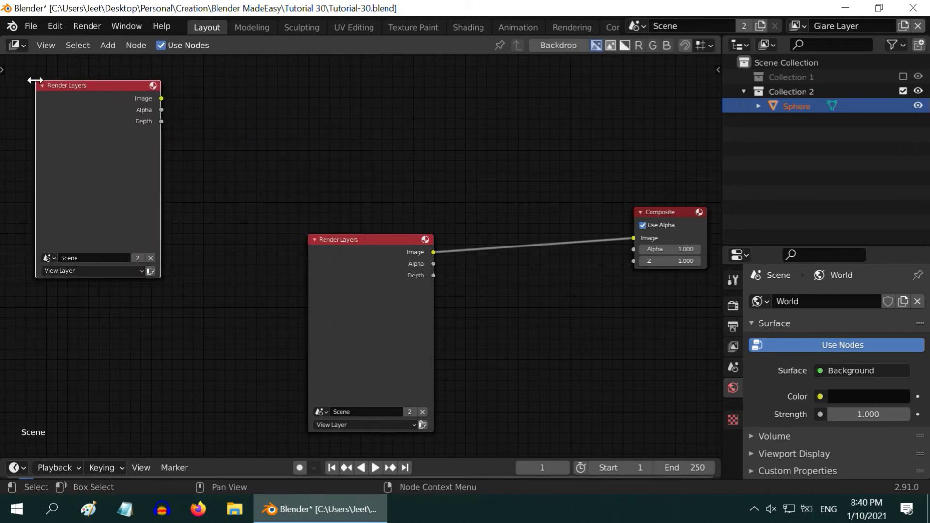
{"action": "left_click", "coordinate": [95, 270]}
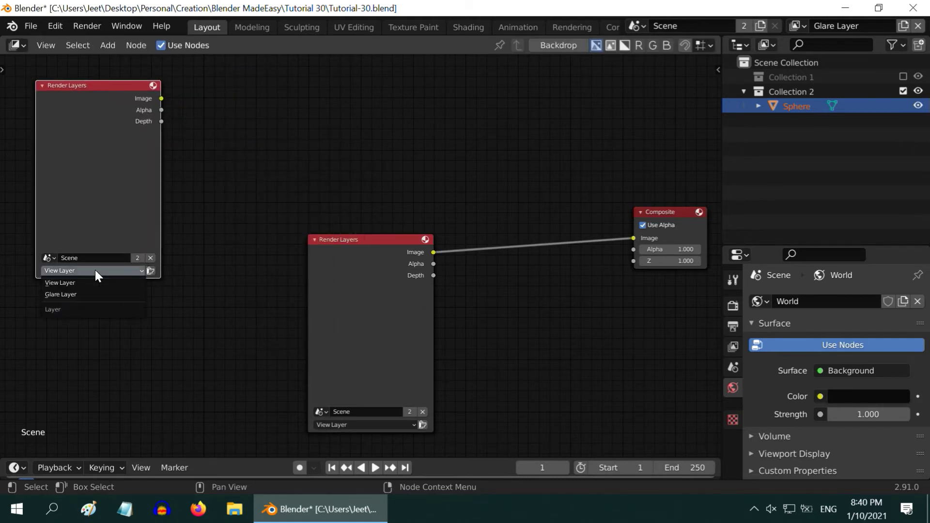
{"action": "left_click", "coordinate": [83, 295]}
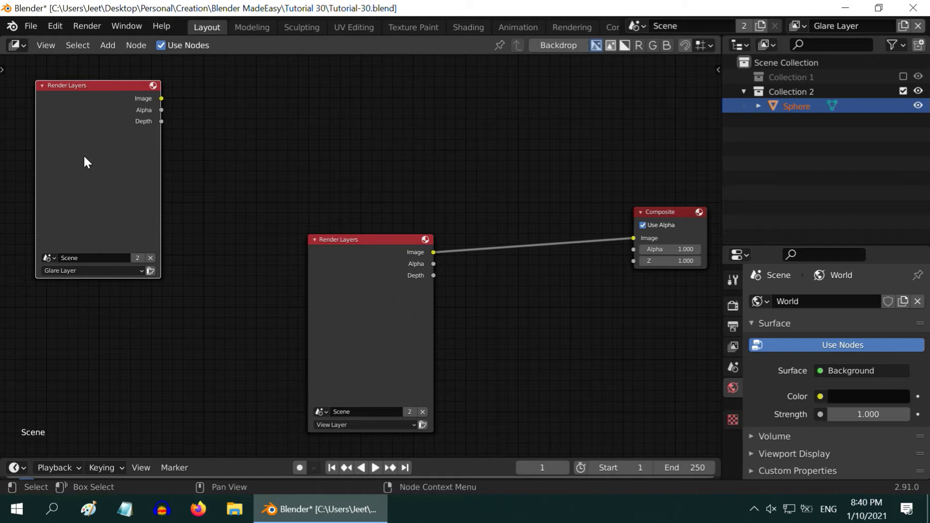
{"action": "left_click", "coordinate": [153, 86]}
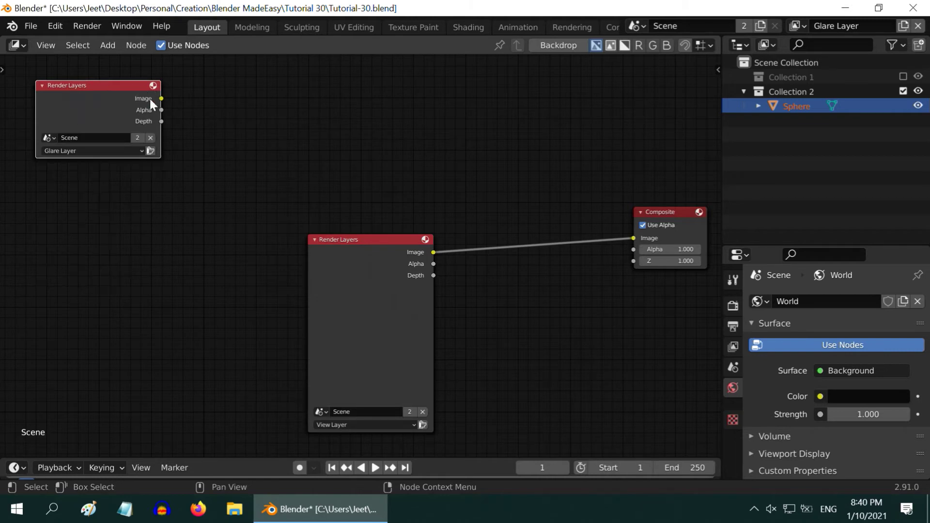
{"action": "left_click", "coordinate": [424, 239]}
{"action": "left_click_drag", "start_coordinate": [422, 241], "coordinate": [419, 349]}
{"action": "left_click", "coordinate": [108, 46]}
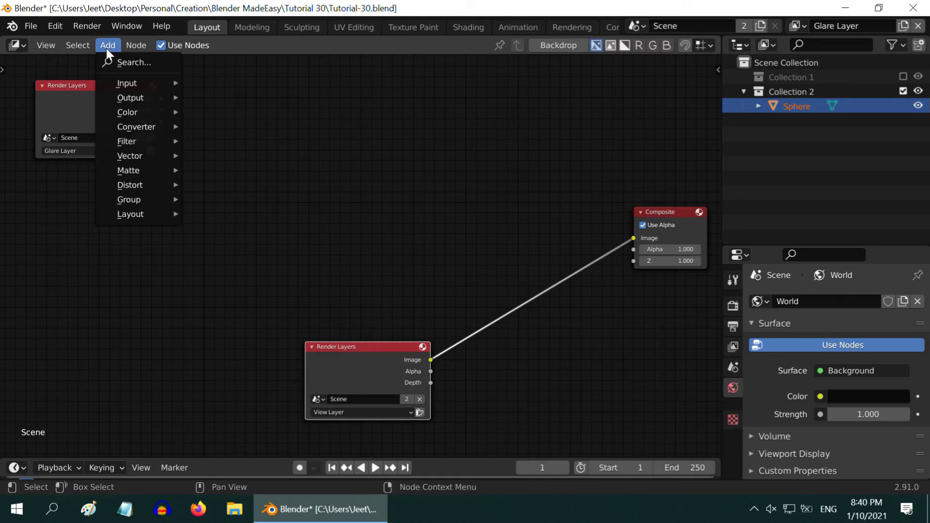
Combine both Render Layers images with a Math Add node into the Composite, then test-render.
{"action": "mouse_move", "coordinate": [134, 126]}
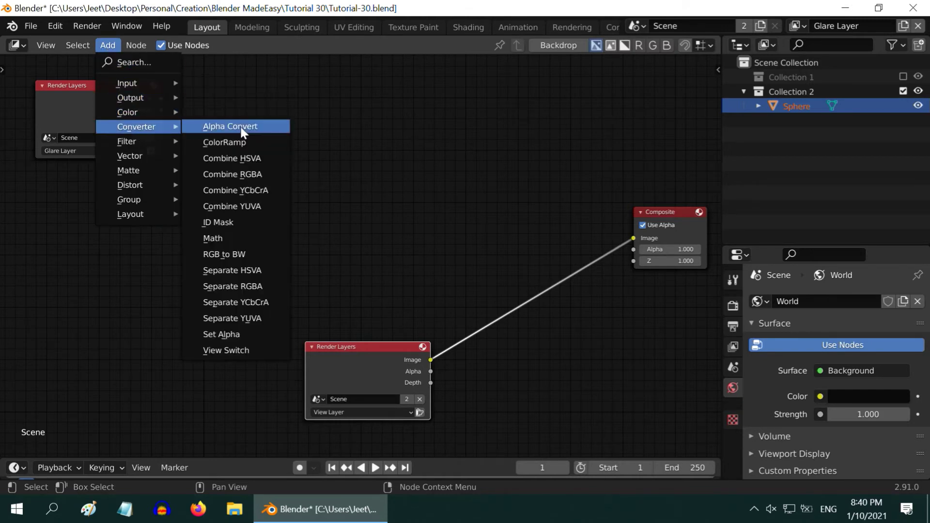
{"action": "left_click", "coordinate": [240, 236]}
{"action": "left_click", "coordinate": [529, 159]}
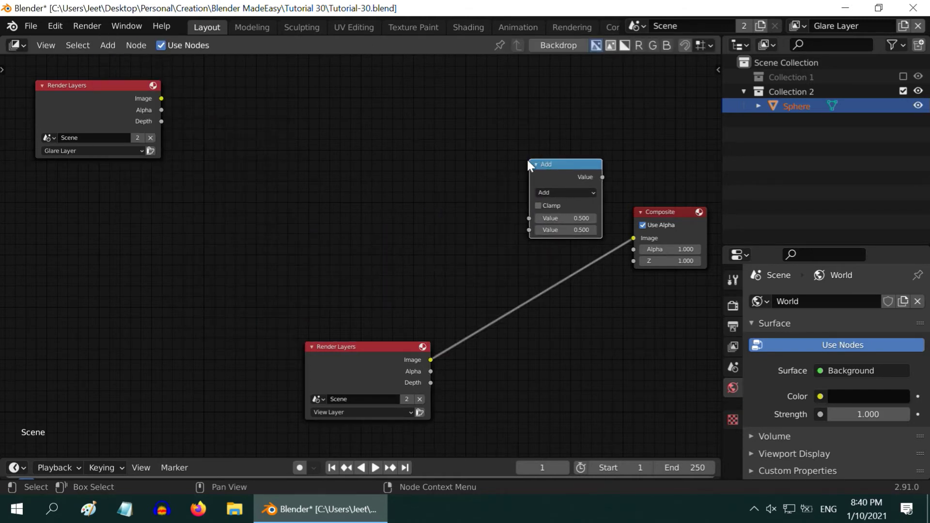
{"action": "left_click_drag", "start_coordinate": [430, 360], "coordinate": [529, 230]}
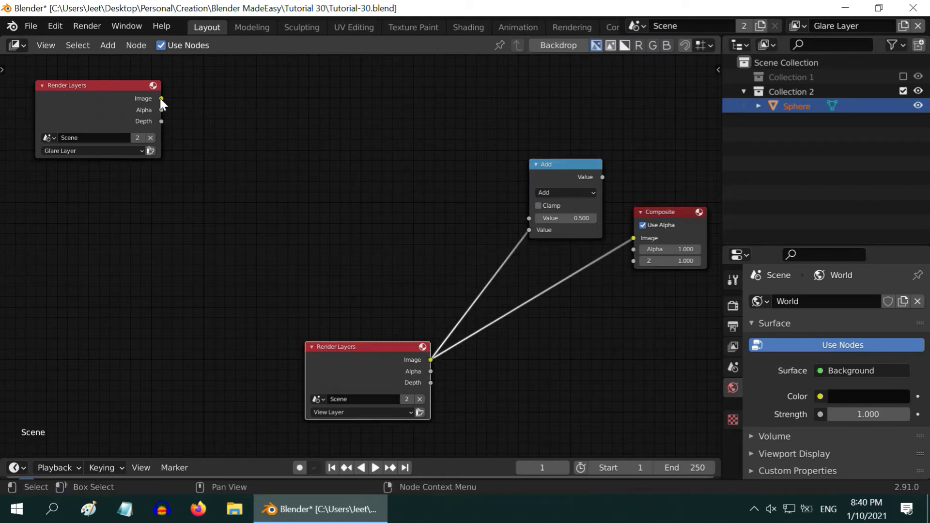
{"action": "left_click_drag", "start_coordinate": [161, 98], "coordinate": [532, 219]}
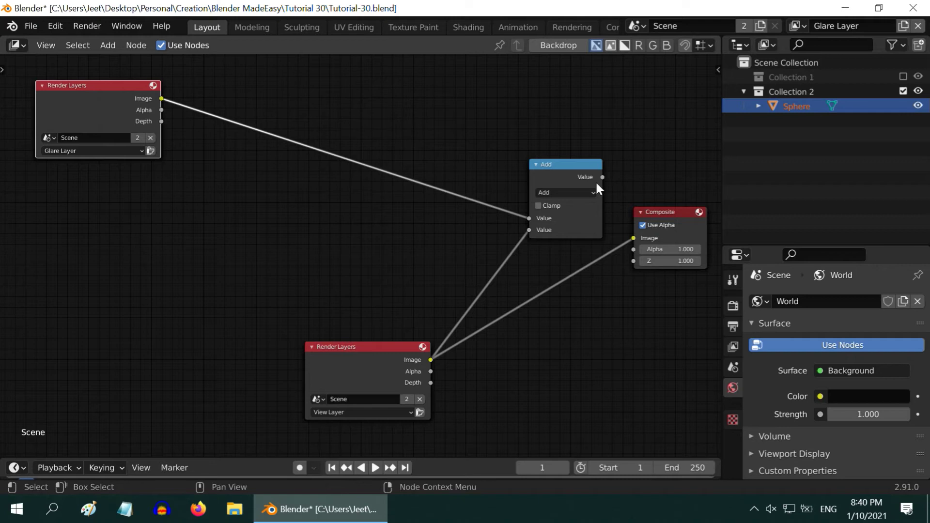
{"action": "left_click_drag", "start_coordinate": [603, 176], "coordinate": [629, 237]}
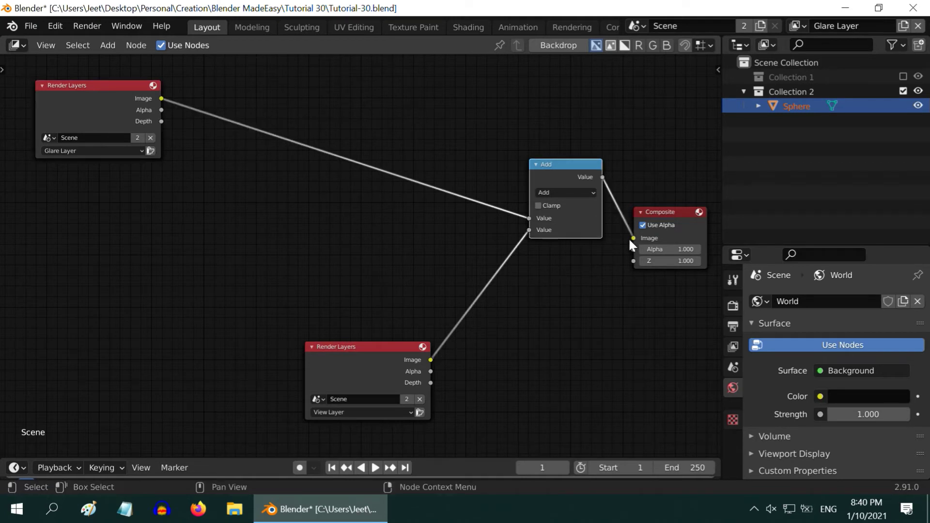
{"action": "left_click", "coordinate": [84, 26]}
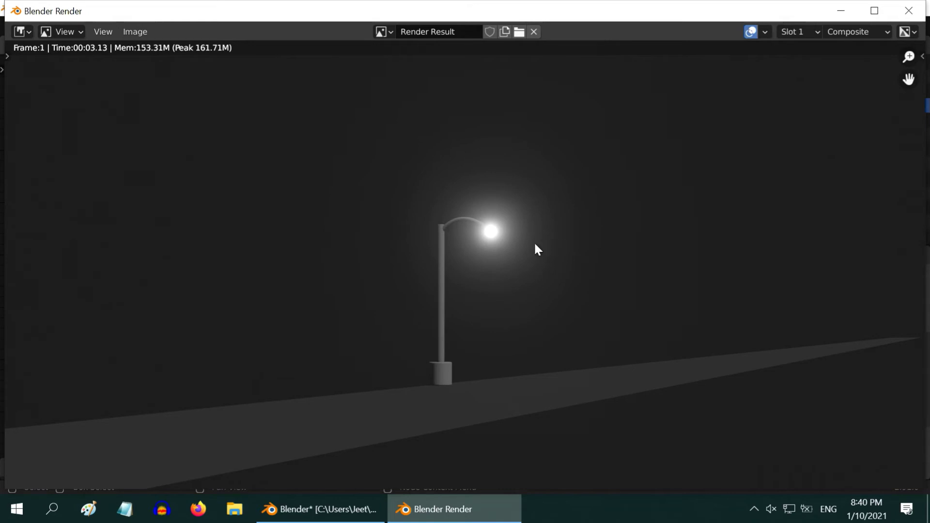
{"action": "left_click", "coordinate": [909, 11]}
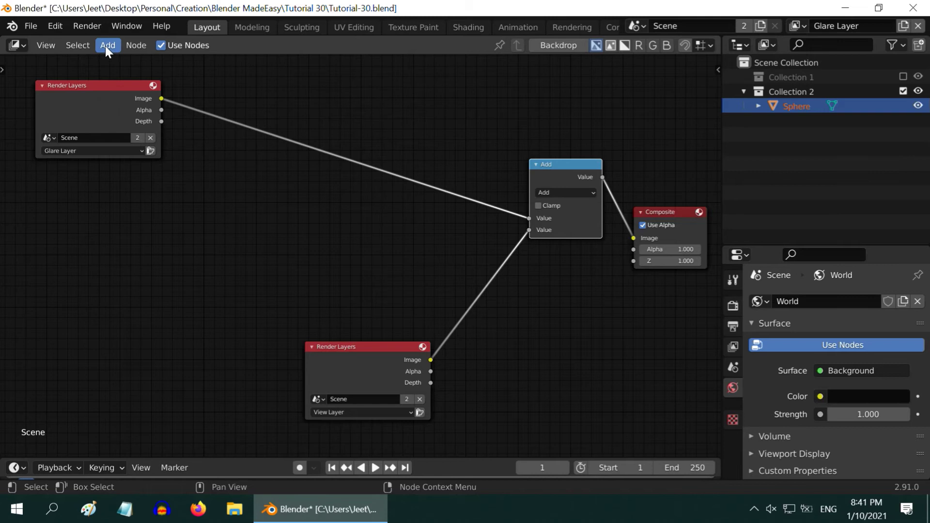
Insert a Glare node on the Glare Layer link with a 30° angle offset and check the render.
{"action": "left_click", "coordinate": [107, 45]}
{"action": "mouse_move", "coordinate": [132, 140]}
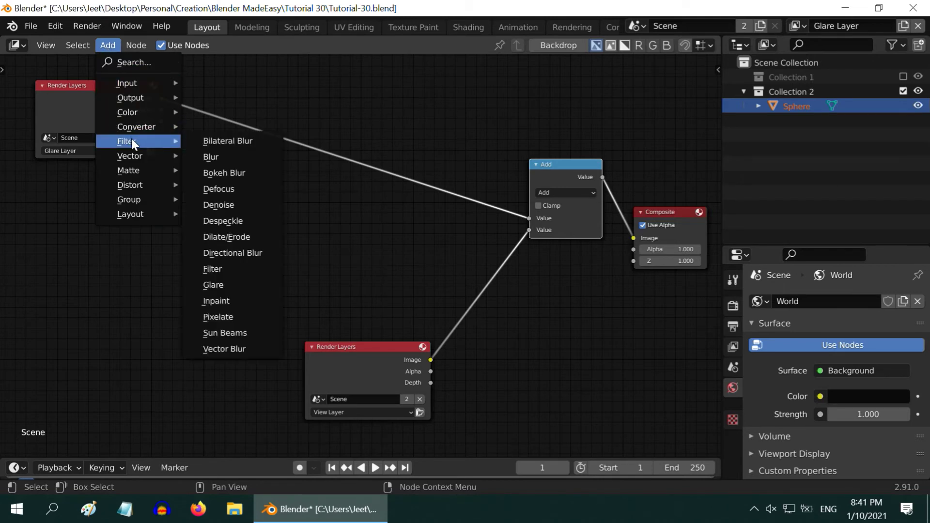
{"action": "left_click", "coordinate": [228, 285]}
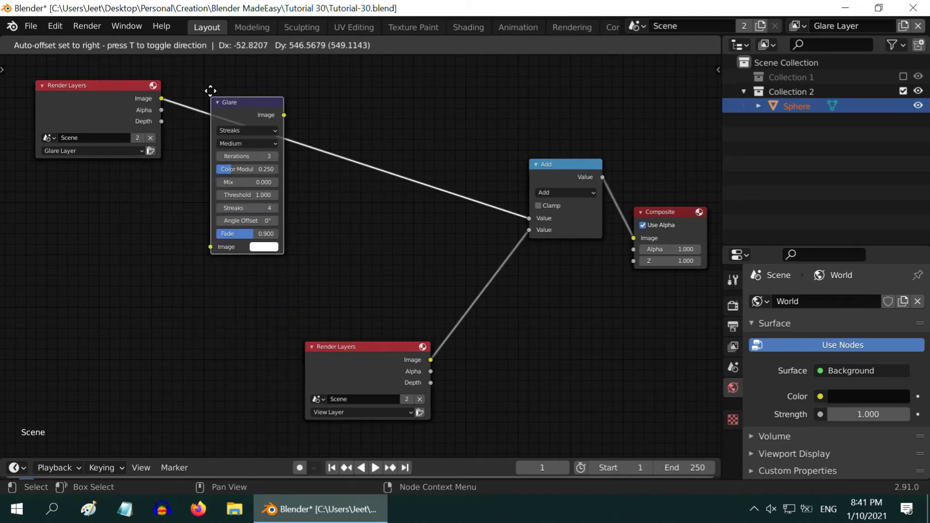
{"action": "left_click", "coordinate": [204, 76]}
{"action": "scroll", "coordinate": [234, 129], "scroll_direction": "up", "scroll_amount": 1}
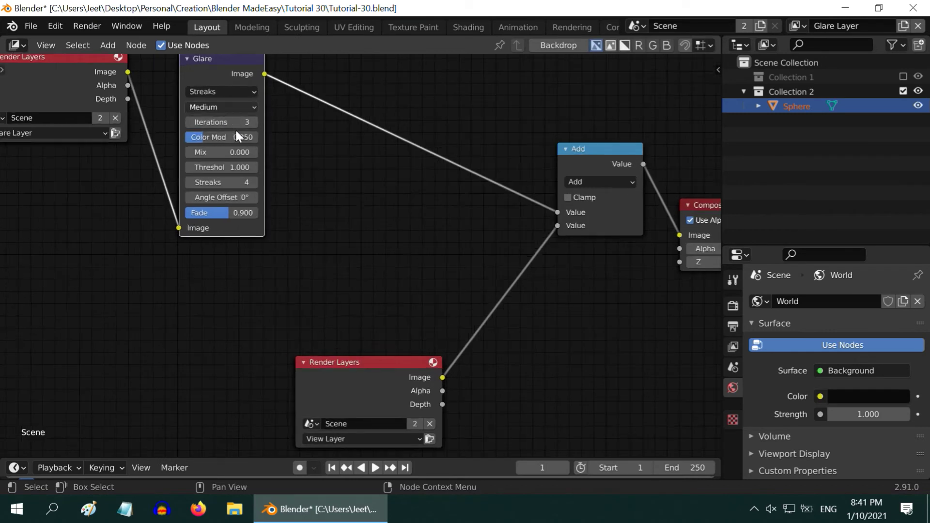
{"action": "left_click", "coordinate": [240, 198]}
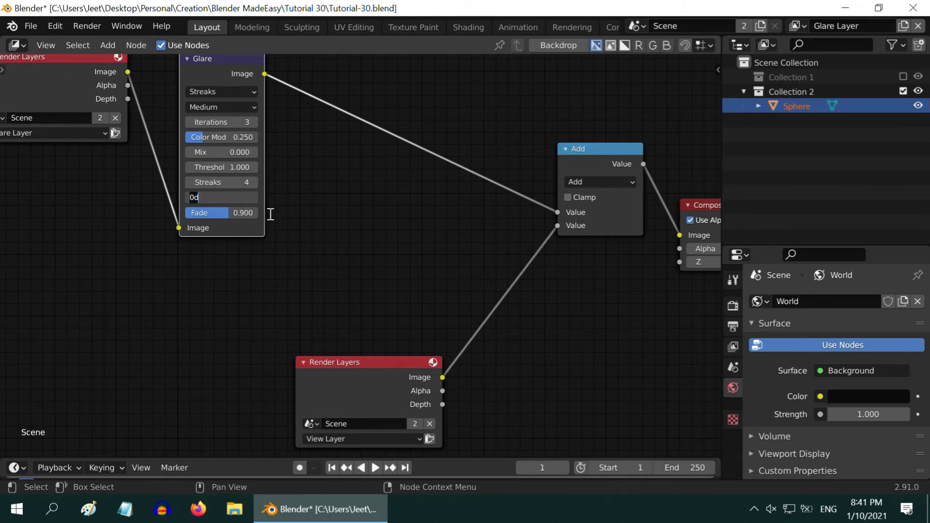
{"action": "type", "text": "30"}
{"action": "key", "text": "Return"}
{"action": "scroll", "coordinate": [269, 213], "scroll_direction": "down", "scroll_amount": 1}
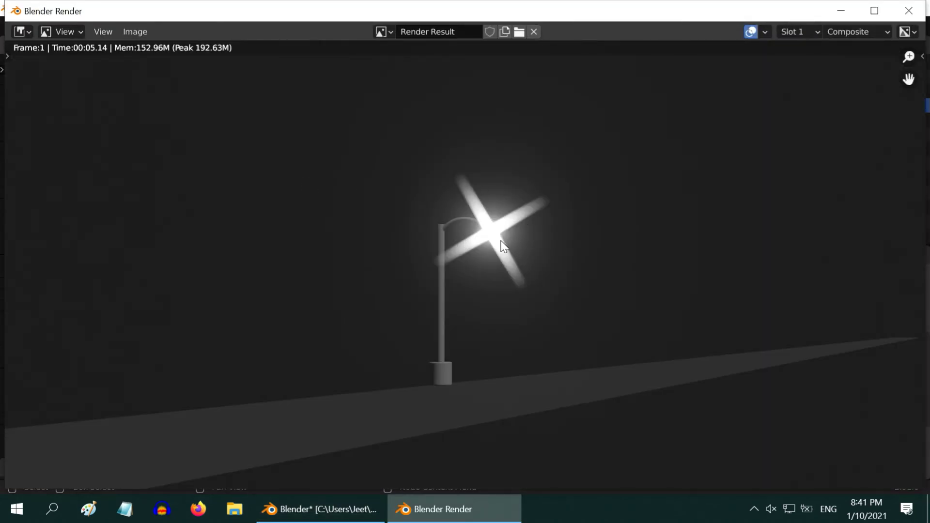
{"action": "left_click", "coordinate": [908, 12]}
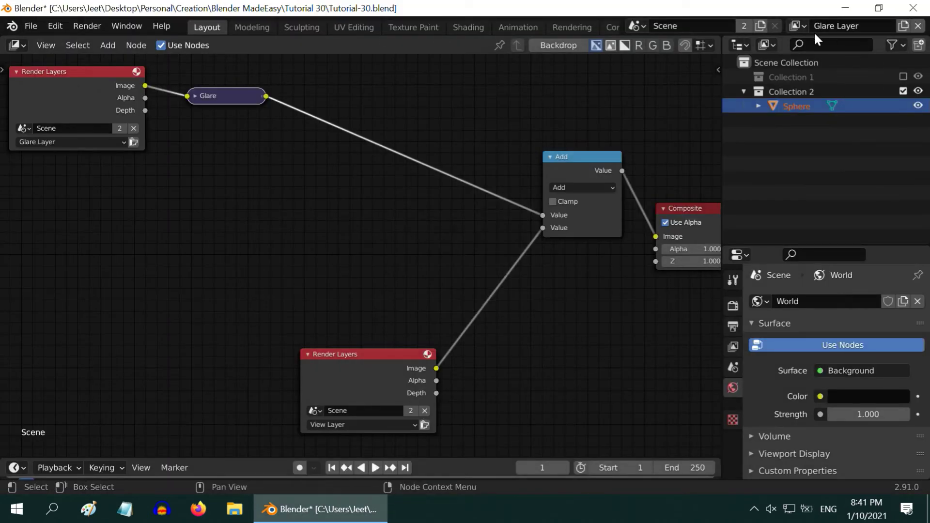
Set the Sphere's X, Y and Z scale to 0.1 and review the re-rendered flare.
{"action": "left_click", "coordinate": [797, 104]}
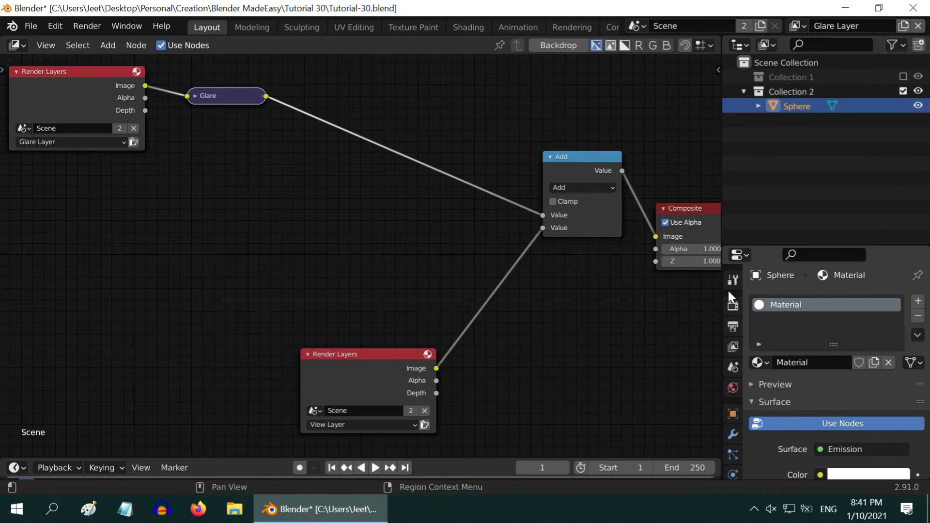
{"action": "left_click", "coordinate": [733, 414]}
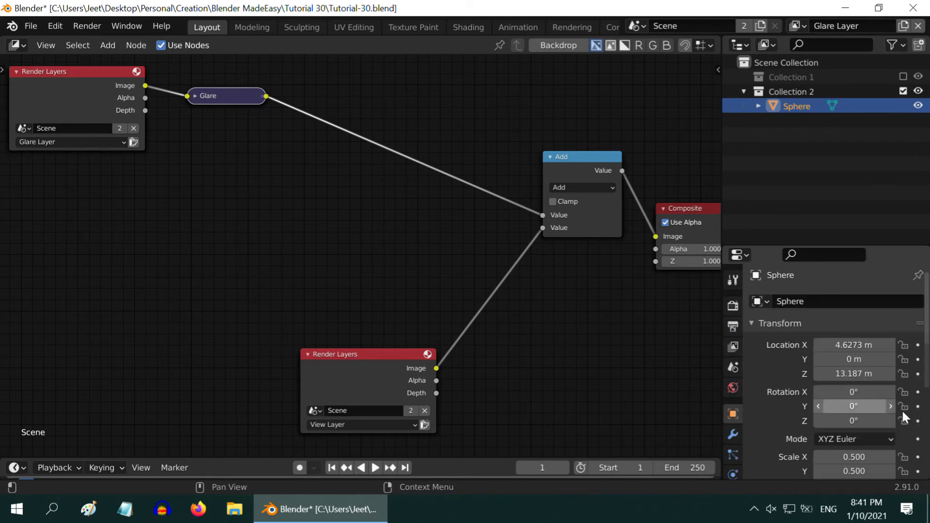
{"action": "scroll", "coordinate": [902, 409], "scroll_direction": "down", "scroll_amount": 2}
{"action": "left_click", "coordinate": [863, 419]}
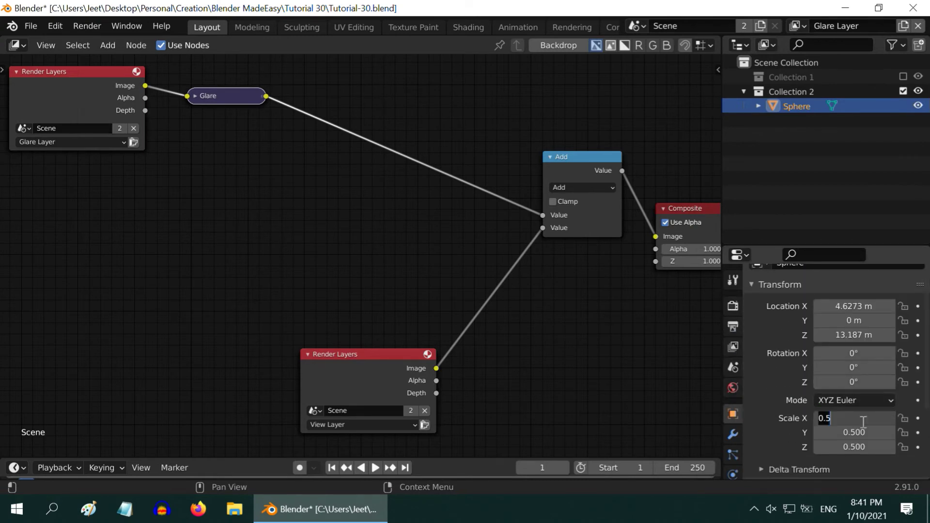
{"action": "type", "text": "0.1"}
{"action": "key", "text": "Return"}
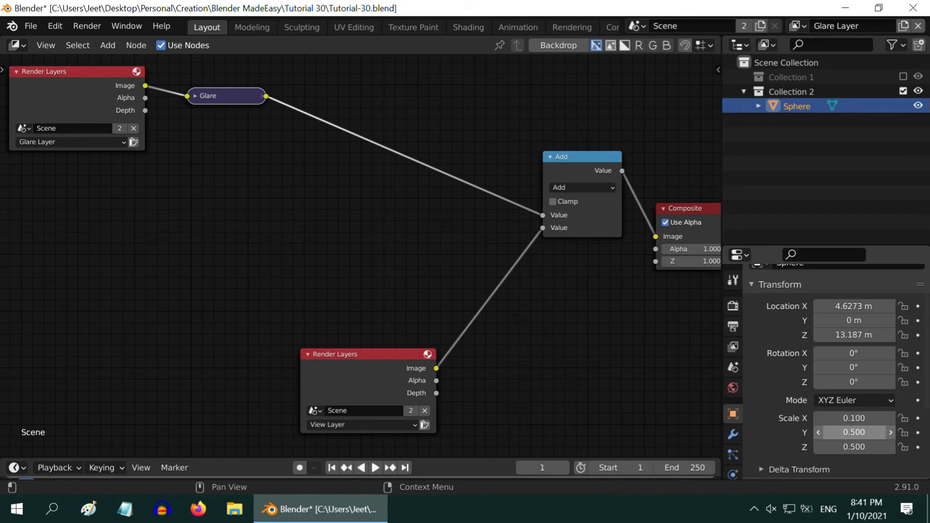
{"action": "left_click", "coordinate": [858, 433]}
{"action": "key", "text": "BackSpace"}
{"action": "key", "text": "Return"}
{"action": "left_click", "coordinate": [863, 447]}
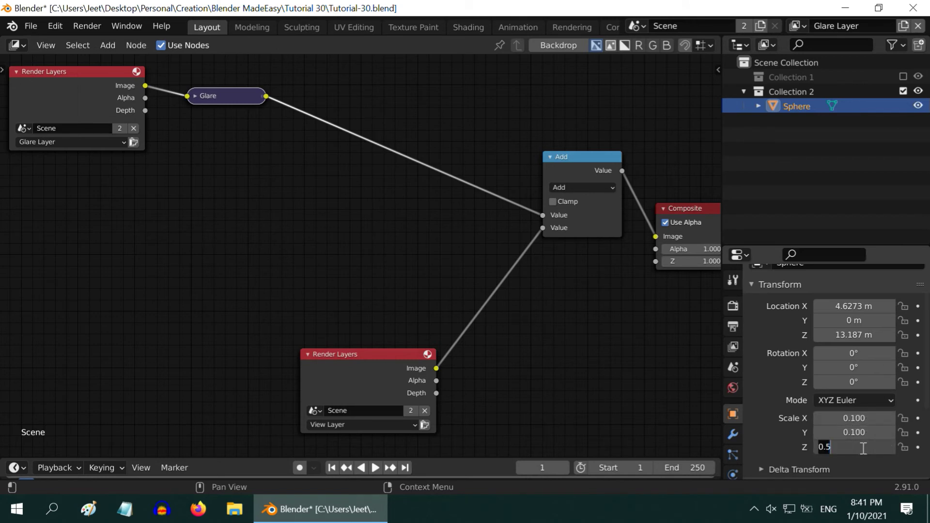
{"action": "key", "text": "BackSpace"}
{"action": "type", "text": ".1"}
{"action": "key", "text": "Return"}
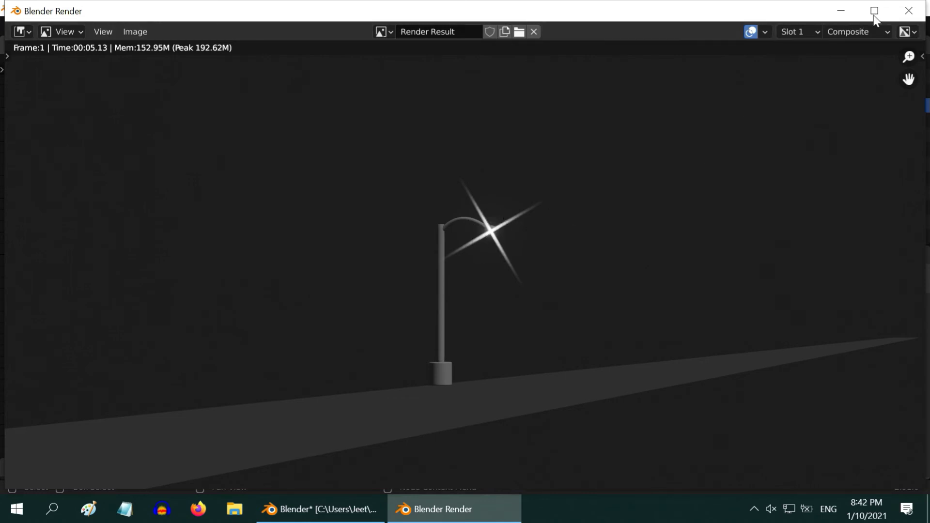
{"action": "left_click", "coordinate": [908, 10]}
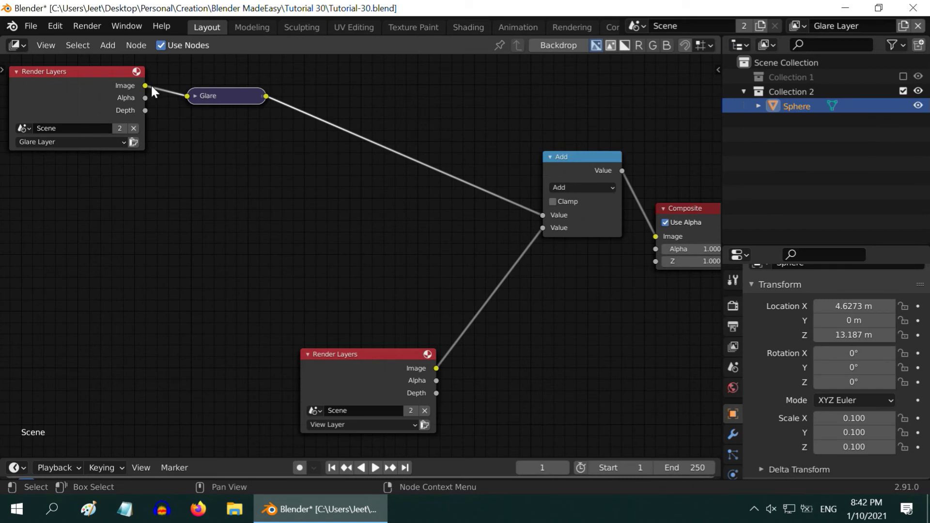
Insert a Blur node between Glare and Add, set to Fast Gaussian with Relative enabled.
{"action": "left_click", "coordinate": [108, 46]}
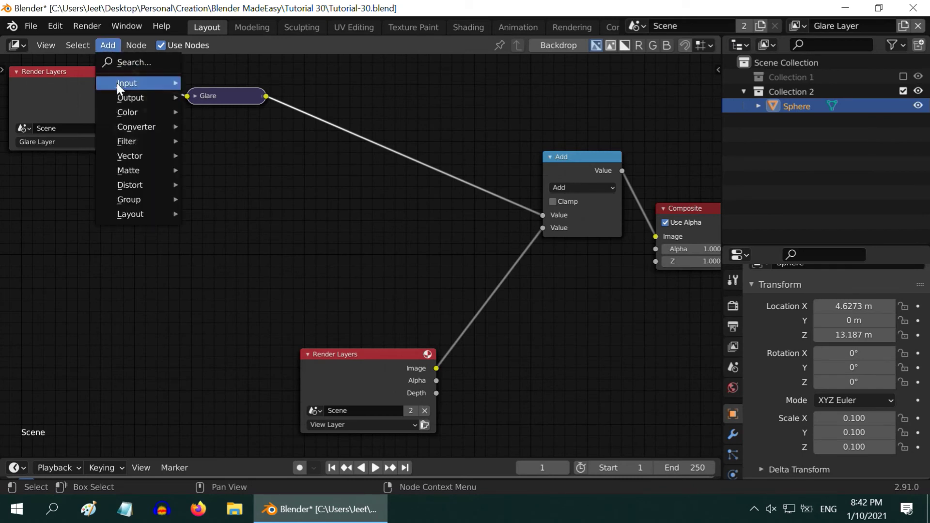
{"action": "mouse_move", "coordinate": [178, 139]}
{"action": "left_click", "coordinate": [215, 154]}
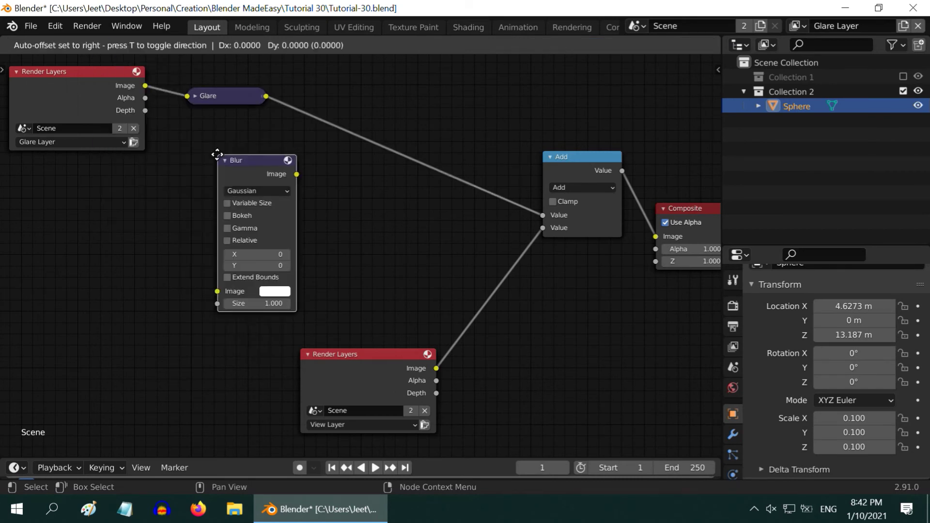
{"action": "left_click", "coordinate": [285, 83]}
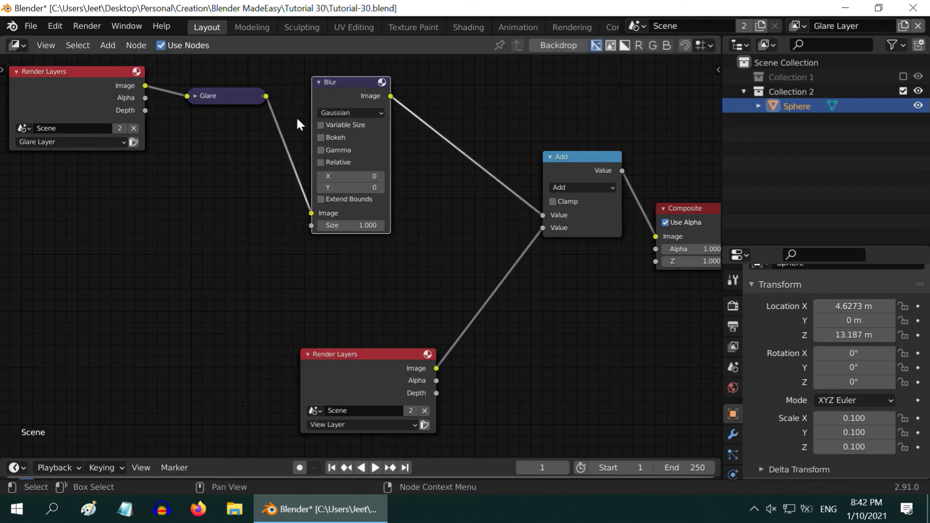
{"action": "scroll", "coordinate": [336, 113], "scroll_direction": "up", "scroll_amount": 1}
{"action": "left_click", "coordinate": [338, 102]}
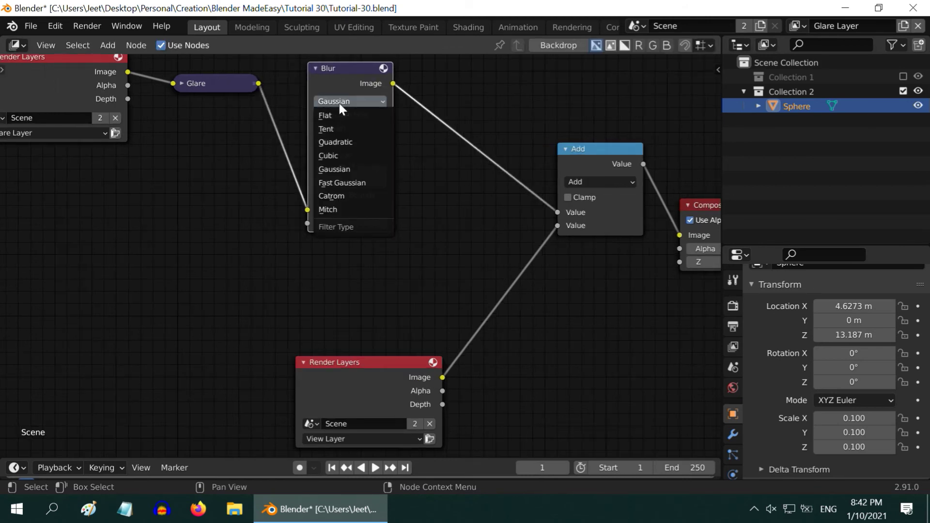
{"action": "left_click", "coordinate": [350, 182]}
{"action": "left_click", "coordinate": [317, 115]}
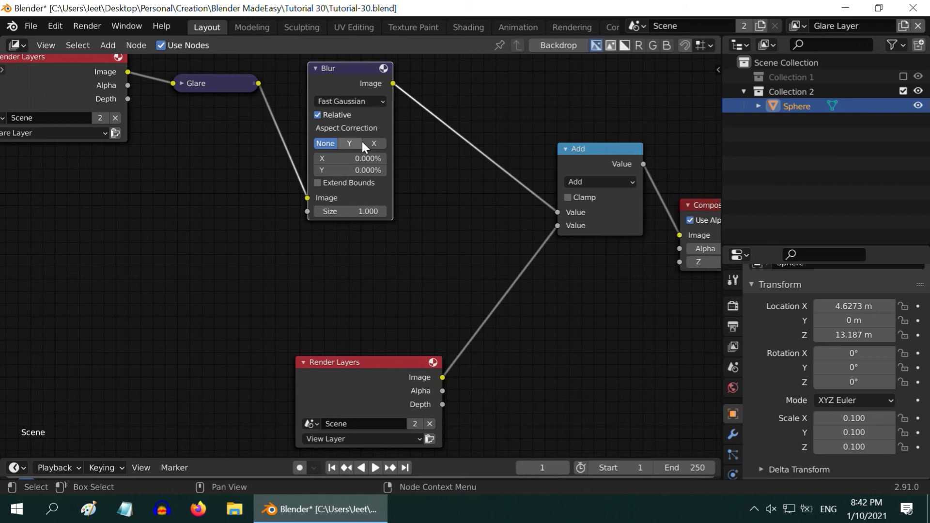
Set the Blur to 0.5% X and Y with Size 0.5, then collapse the node.
{"action": "left_click", "coordinate": [364, 157]}
{"action": "type", "text": ".5"}
{"action": "key", "text": "Tab"}
{"action": "type", "text": ".5"}
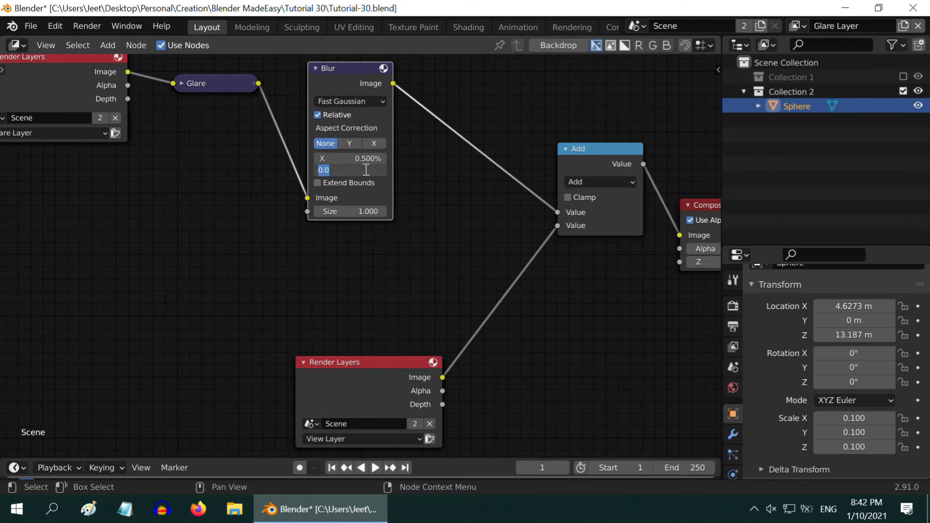
{"action": "key", "text": "Return"}
{"action": "left_click", "coordinate": [367, 209]}
{"action": "type", "text": ".5"}
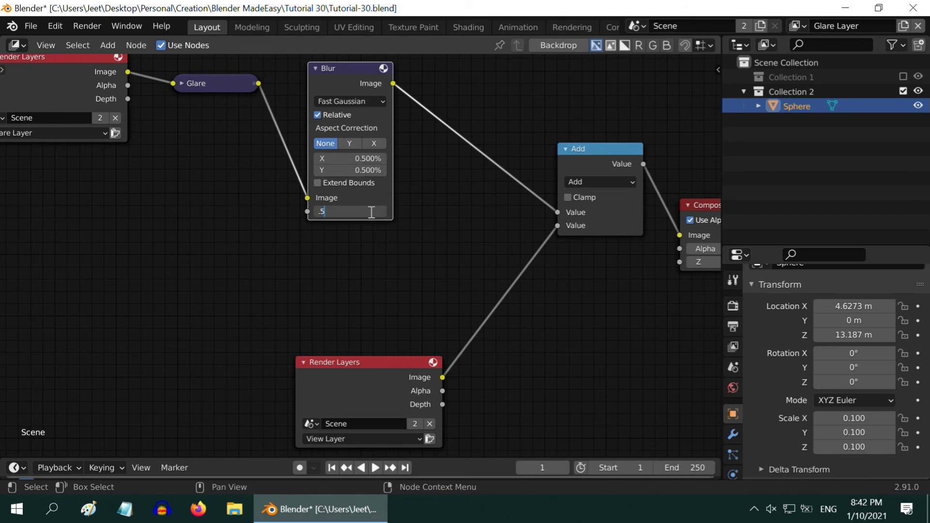
{"action": "key", "text": "Return"}
{"action": "left_click", "coordinate": [316, 68]}
{"action": "left_click_drag", "start_coordinate": [332, 68], "coordinate": [317, 82]}
Duplicate the Blur node and set the copy's X and Y blur to 1%.
{"action": "key", "text": "shift+d"}
{"action": "left_click", "coordinate": [301, 126]}
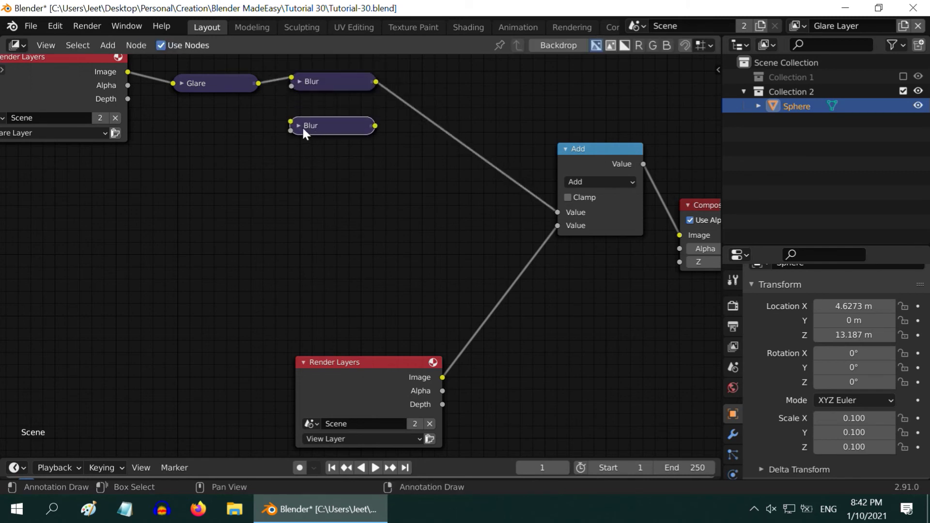
{"action": "left_click", "coordinate": [298, 126]}
{"action": "left_click", "coordinate": [348, 215]}
{"action": "type", "text": "1"}
{"action": "key", "text": "Return"}
{"action": "left_click", "coordinate": [348, 226]}
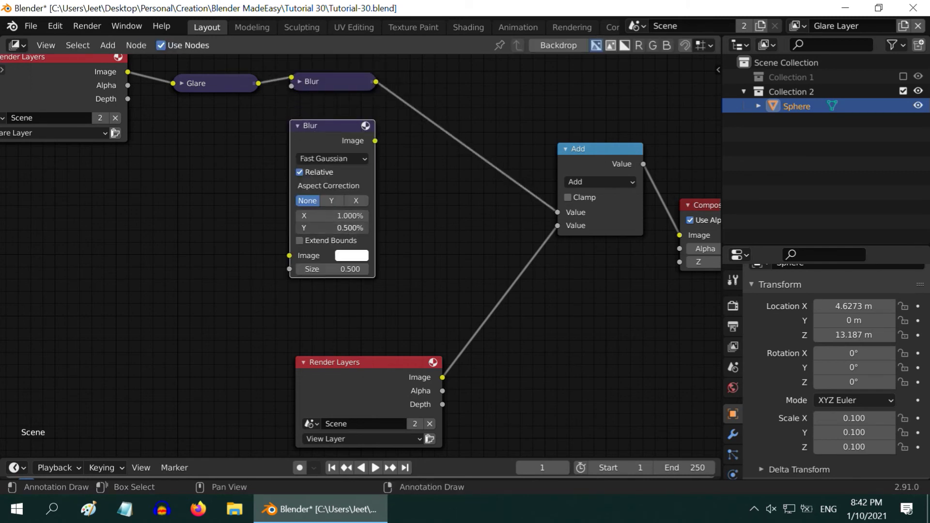
{"action": "type", "text": "1"}
{"action": "key", "text": "Return"}
{"action": "left_click", "coordinate": [298, 125]}
Duplicate it into a third Blur with a larger Size, and link the Glare Layer image into the middle Blur.
{"action": "key", "text": "shift+d"}
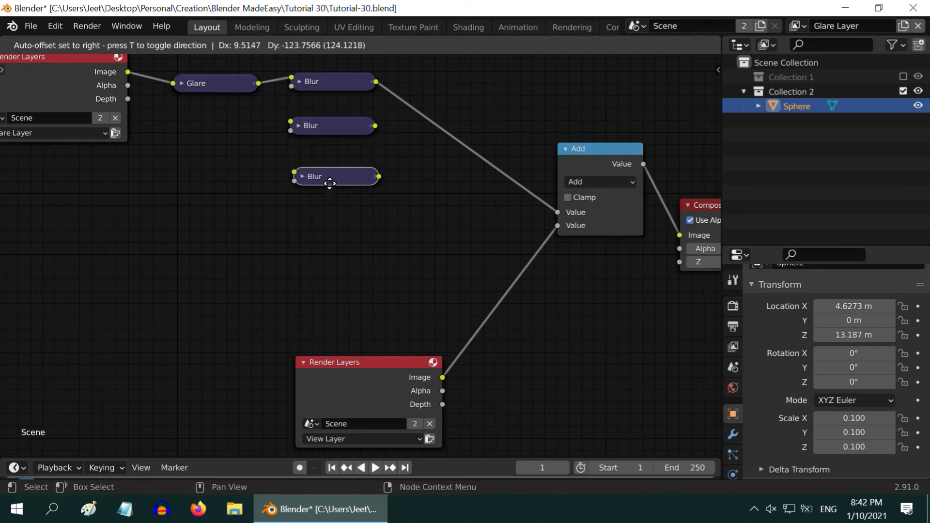
{"action": "left_click", "coordinate": [322, 178]}
{"action": "left_click", "coordinate": [295, 172]}
{"action": "left_click", "coordinate": [360, 315]}
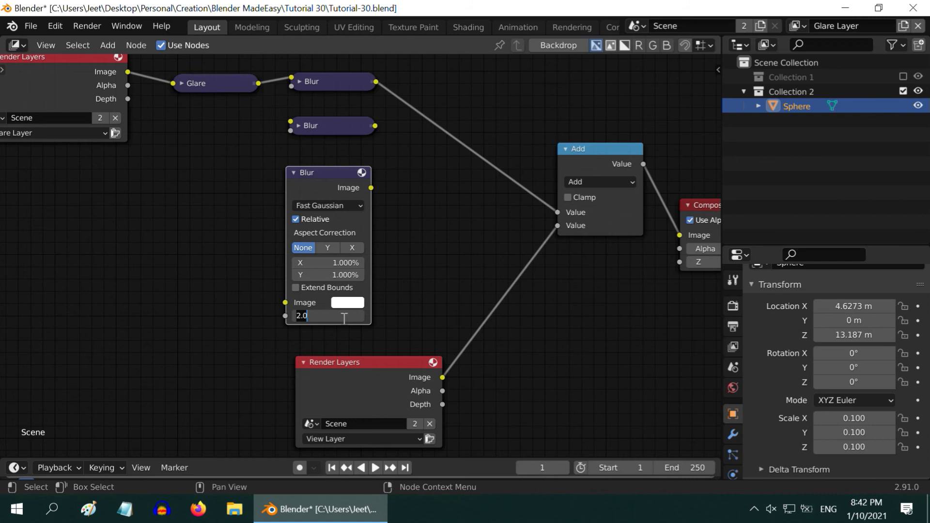
{"action": "left_click", "coordinate": [294, 172]}
{"action": "scroll", "coordinate": [242, 160], "scroll_direction": "down", "scroll_amount": 1}
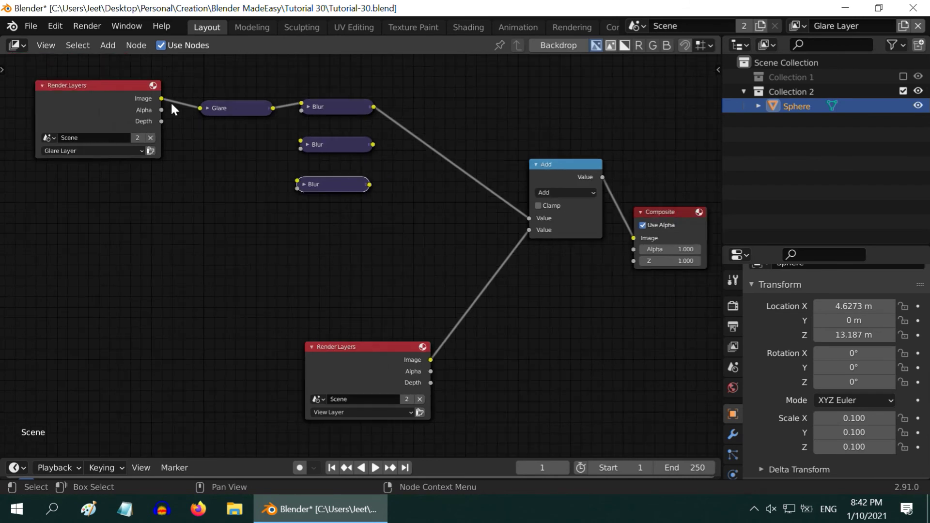
{"action": "left_click_drag", "start_coordinate": [161, 98], "coordinate": [297, 181]}
{"action": "scroll", "coordinate": [358, 157], "scroll_direction": "up", "scroll_amount": 1}
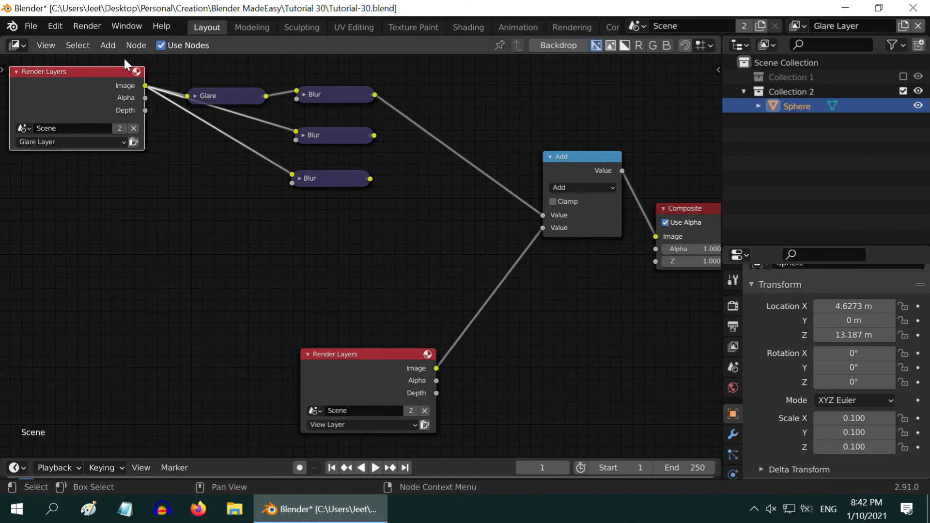
Add a Mix node combining the middle and bottom Blurs, then collapse it beside them.
{"action": "left_click", "coordinate": [107, 47]}
{"action": "mouse_move", "coordinate": [140, 112]}
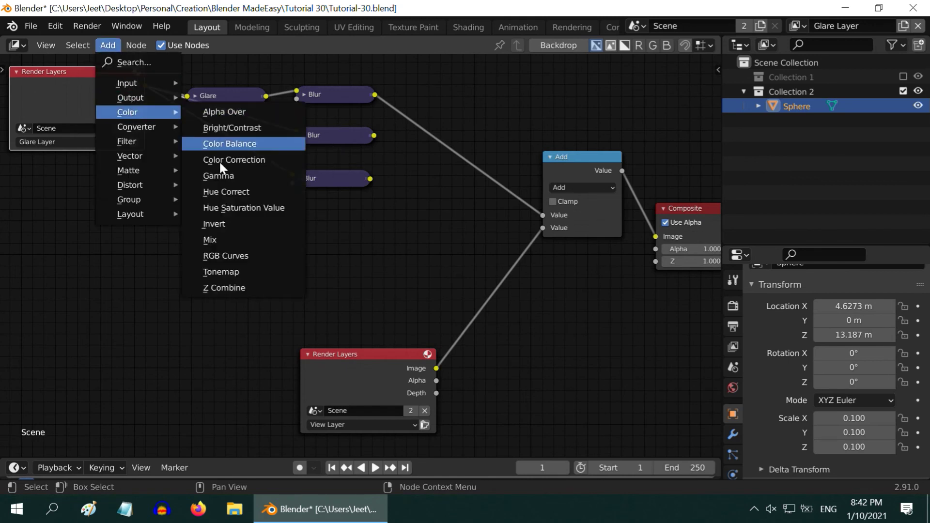
{"action": "left_click", "coordinate": [209, 239]}
{"action": "left_click", "coordinate": [426, 145]}
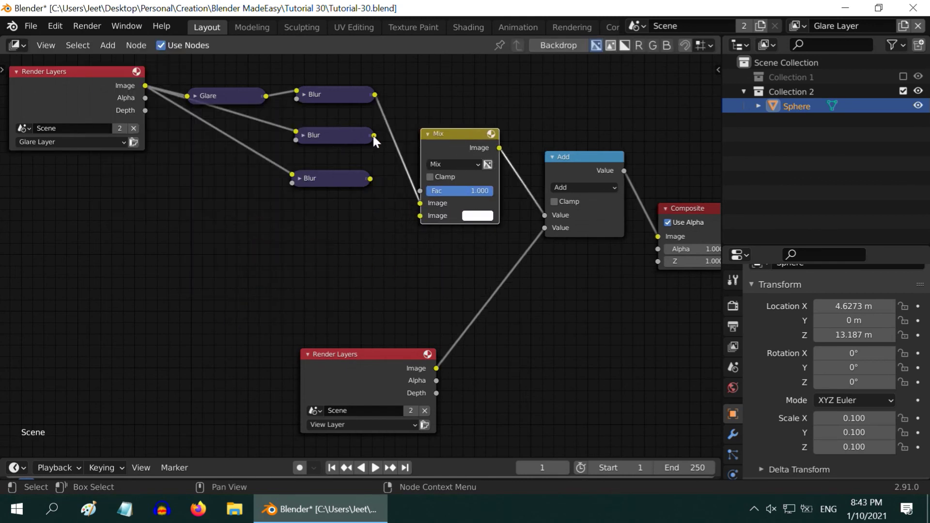
{"action": "left_click_drag", "start_coordinate": [374, 136], "coordinate": [420, 203]}
{"action": "left_click_drag", "start_coordinate": [370, 179], "coordinate": [420, 215]}
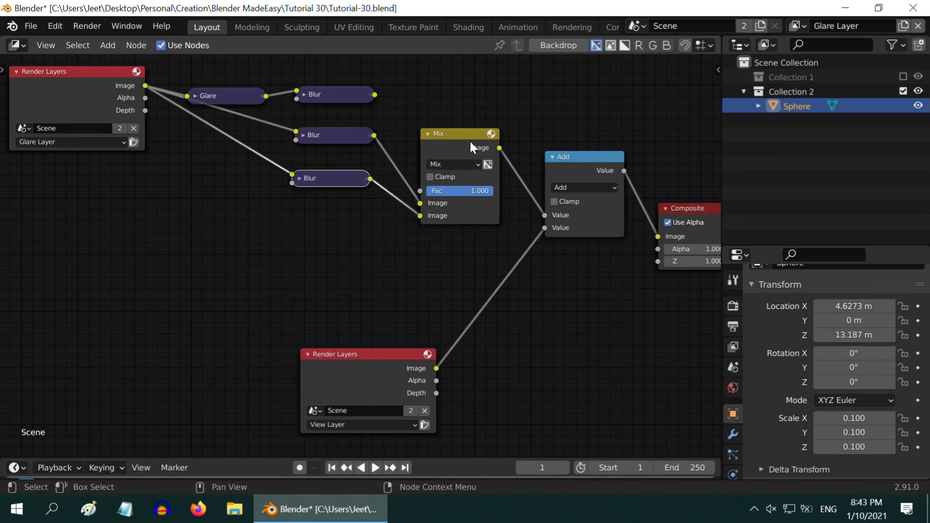
{"action": "left_click", "coordinate": [476, 190]}
{"action": "key", "text": "Escape"}
{"action": "key", "text": "h"}
{"action": "left_click_drag", "start_coordinate": [435, 132], "coordinate": [419, 147]}
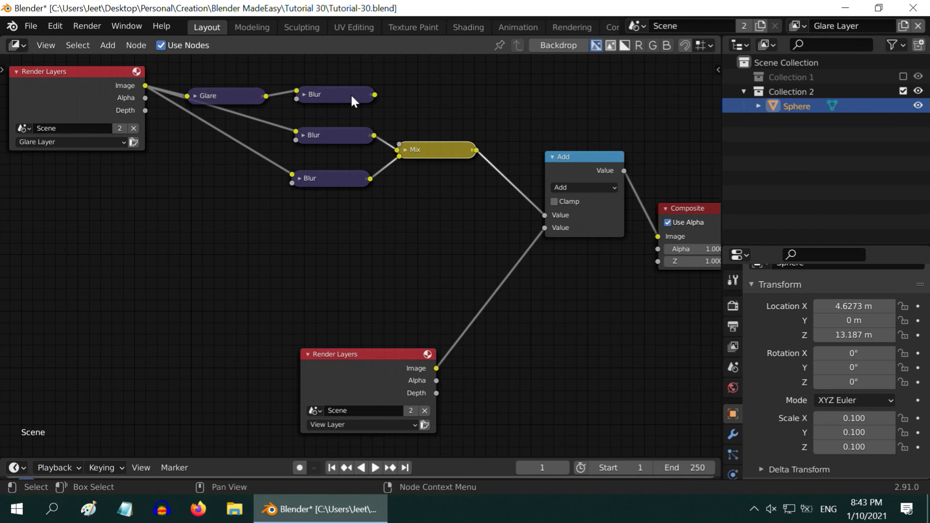
Duplicate the Add node and connect the top Blur into the new Add.
{"action": "left_click", "coordinate": [576, 157]}
{"action": "key", "text": "shift+d"}
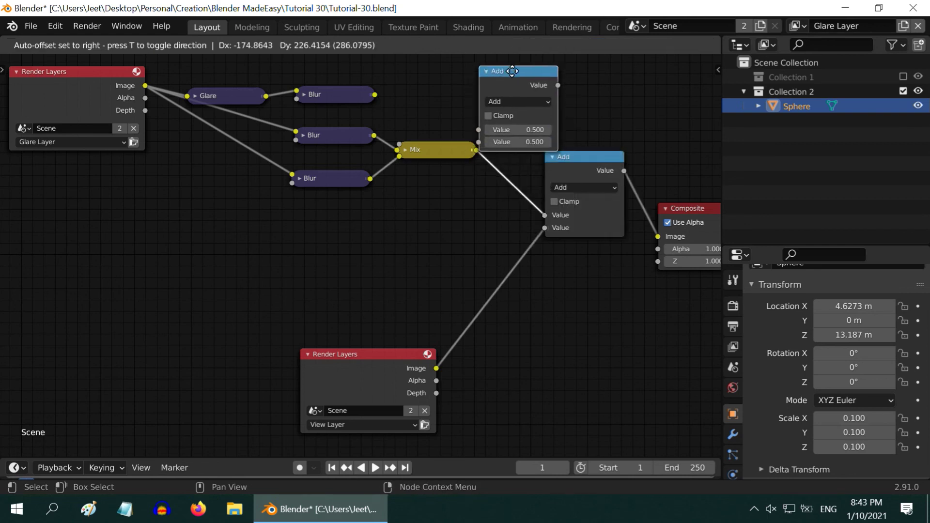
{"action": "left_click", "coordinate": [515, 65]}
{"action": "left_click_drag", "start_coordinate": [374, 94], "coordinate": [484, 137]}
{"action": "left_click_drag", "start_coordinate": [562, 157], "coordinate": [591, 153]}
{"action": "left_click", "coordinate": [492, 65]}
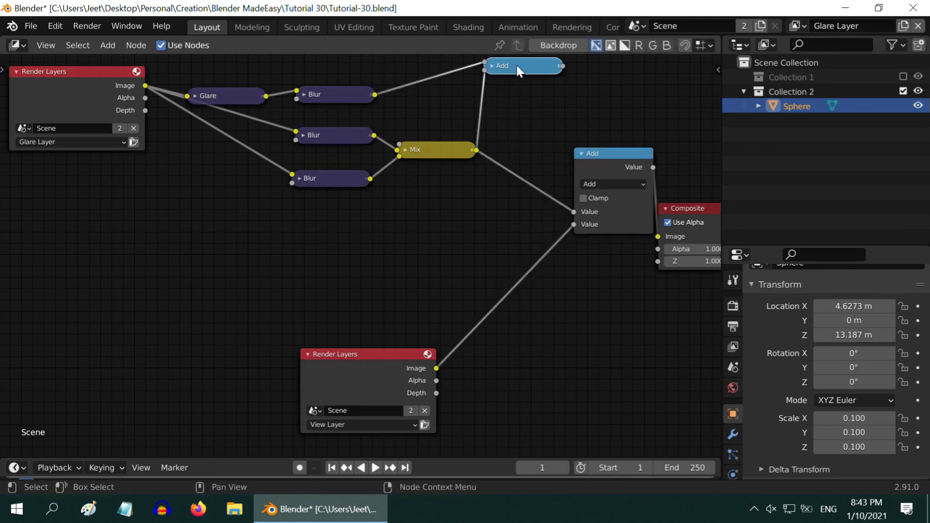
Feed the new Add's sum into the final Add and tidy the Add and Composite nodes.
{"action": "left_click_drag", "start_coordinate": [517, 66], "coordinate": [510, 113]}
{"action": "left_click_drag", "start_coordinate": [455, 150], "coordinate": [448, 148]}
{"action": "left_click_drag", "start_coordinate": [553, 113], "coordinate": [574, 211]}
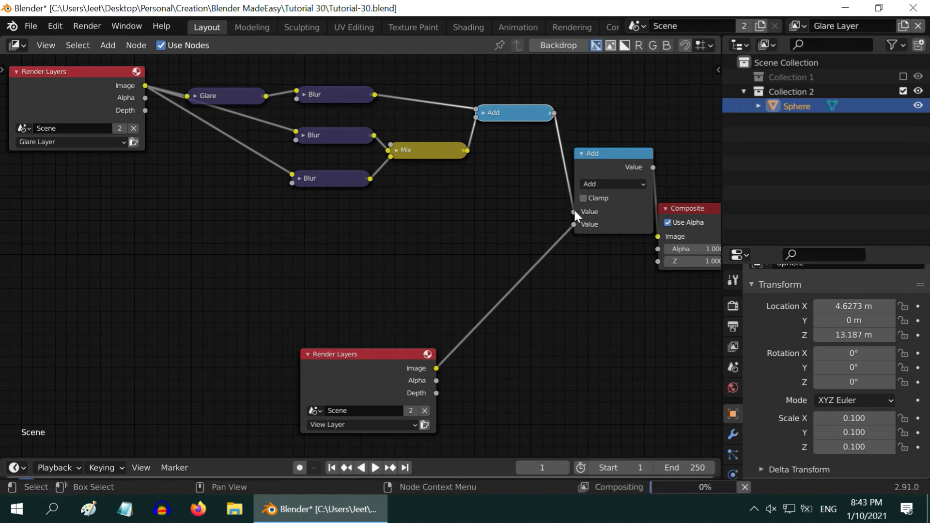
{"action": "left_click", "coordinate": [581, 153]}
{"action": "left_click_drag", "start_coordinate": [614, 155], "coordinate": [602, 153]}
{"action": "left_click_drag", "start_coordinate": [688, 208], "coordinate": [697, 172]}
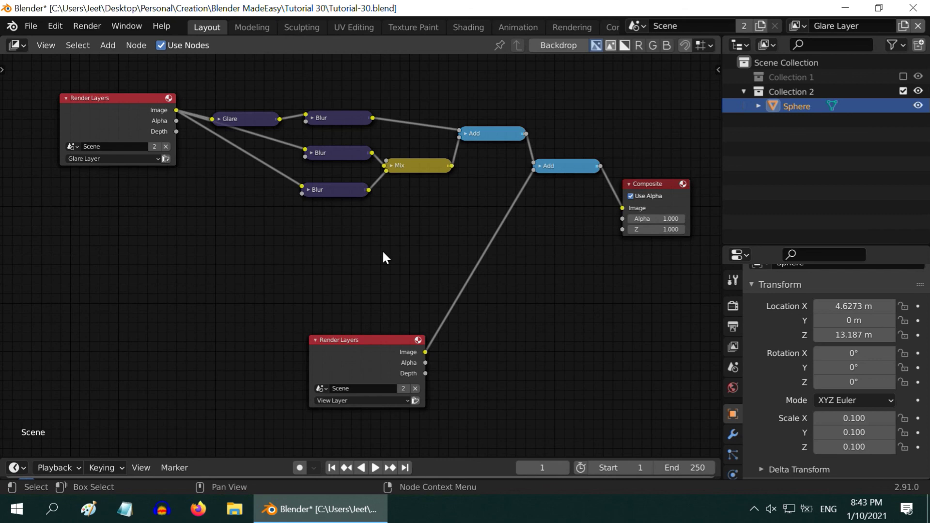
Render the frame with F12 to view the star streaks and layered glow.
{"action": "key", "text": "F12"}
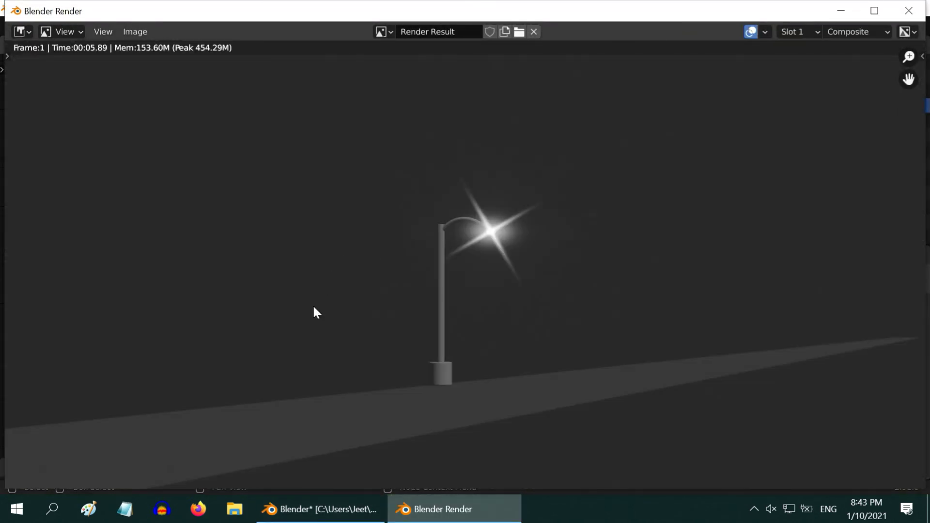